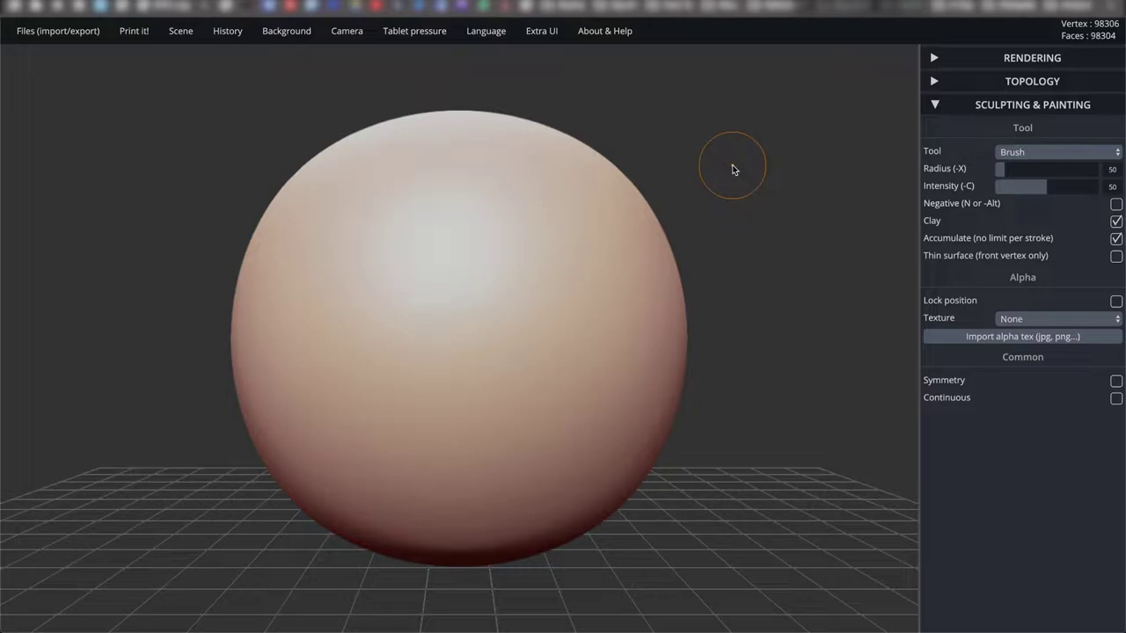
Sculpt an S-shaped raised ridge on the front of the sphere, going over it repeatedly with the Brush at radius 50 and intensity 50.
{"action": "mouse_move", "coordinate": [491, 198]}
{"action": "left_mouse_down"}
{"action": "mouse_move", "coordinate": [378, 264]}
{"action": "mouse_move", "coordinate": [563, 299]}
{"action": "mouse_move", "coordinate": [360, 403]}
{"action": "left_mouse_up"}
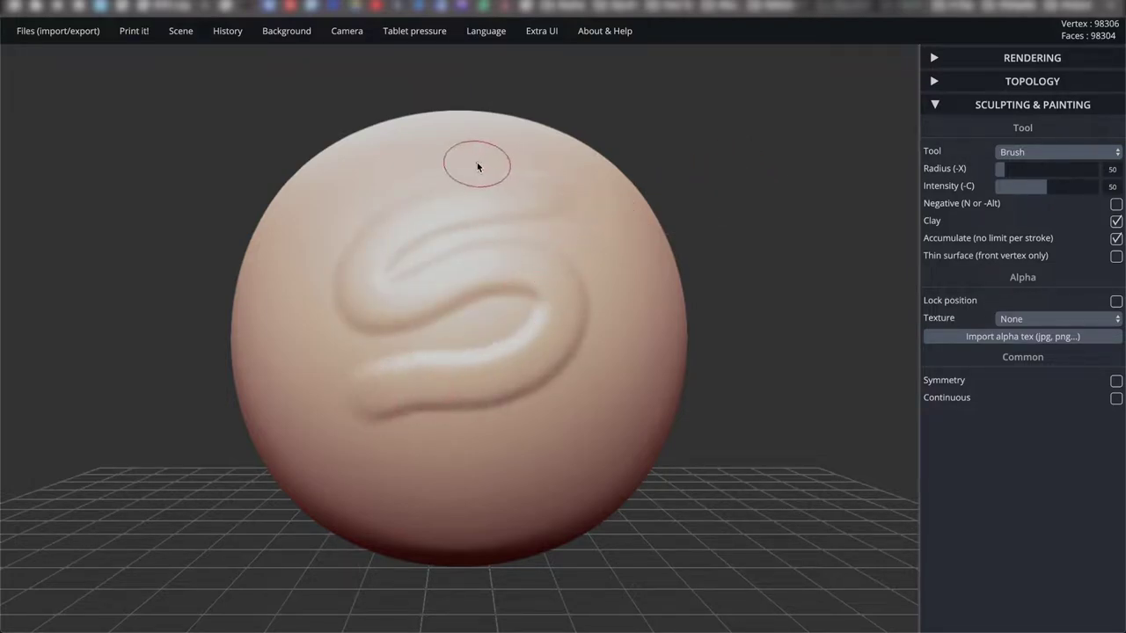
{"action": "mouse_move", "coordinate": [521, 187]}
{"action": "left_mouse_down"}
{"action": "mouse_move", "coordinate": [438, 205]}
{"action": "mouse_move", "coordinate": [440, 303]}
{"action": "mouse_move", "coordinate": [536, 352]}
{"action": "mouse_move", "coordinate": [352, 396]}
{"action": "left_mouse_up"}
{"action": "mouse_move", "coordinate": [528, 205]}
{"action": "left_mouse_down"}
{"action": "mouse_move", "coordinate": [422, 281]}
{"action": "mouse_move", "coordinate": [545, 352]}
{"action": "mouse_move", "coordinate": [360, 401]}
{"action": "left_mouse_up"}
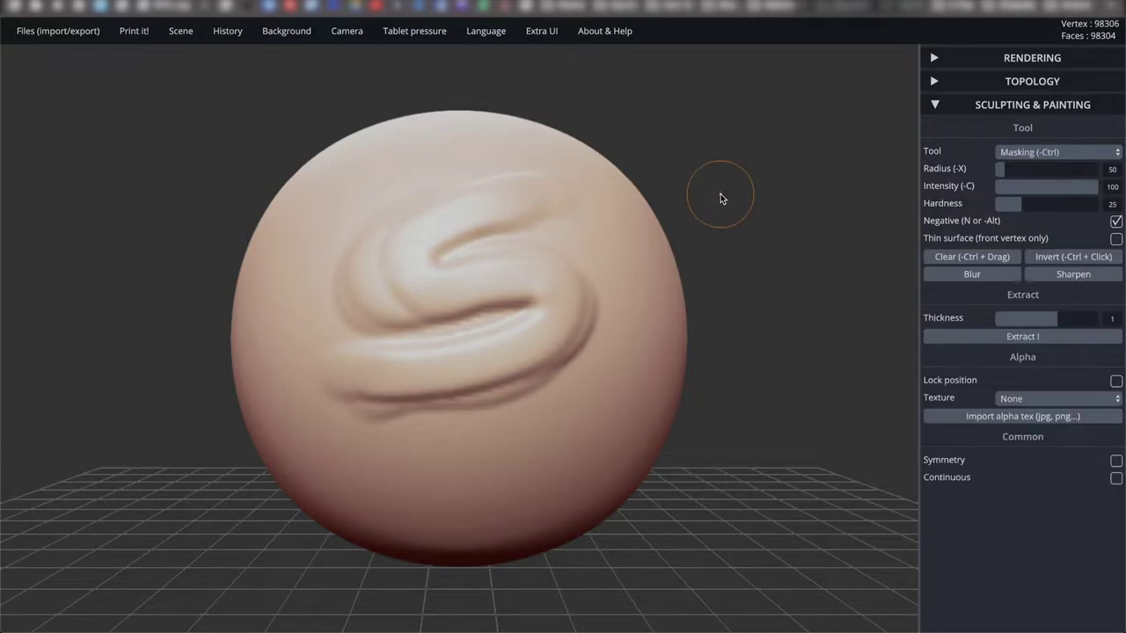
Undo all the S-shaped brush strokes on the sphere.
{"action": "key", "text": "ctrl+z"}
{"action": "key", "text": "ctrl+z"}
{"action": "key", "text": "ctrl+z"}
{"action": "key", "text": "ctrl+z"}
{"action": "key", "text": "ctrl+z"}
{"action": "key", "text": "ctrl+z"}
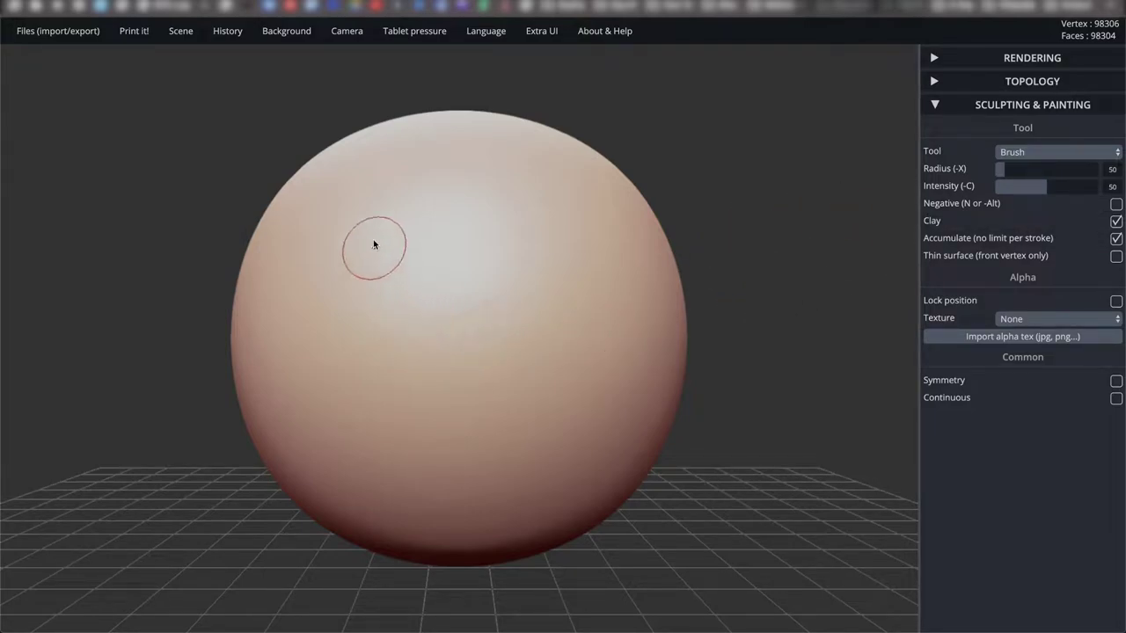
Sculpt a vertical Brush stroke with Clay on and a second one beside it with Clay off, and compare their profiles from above.
{"action": "left_click_drag", "start_coordinate": [395, 205], "coordinate": [406, 385]}
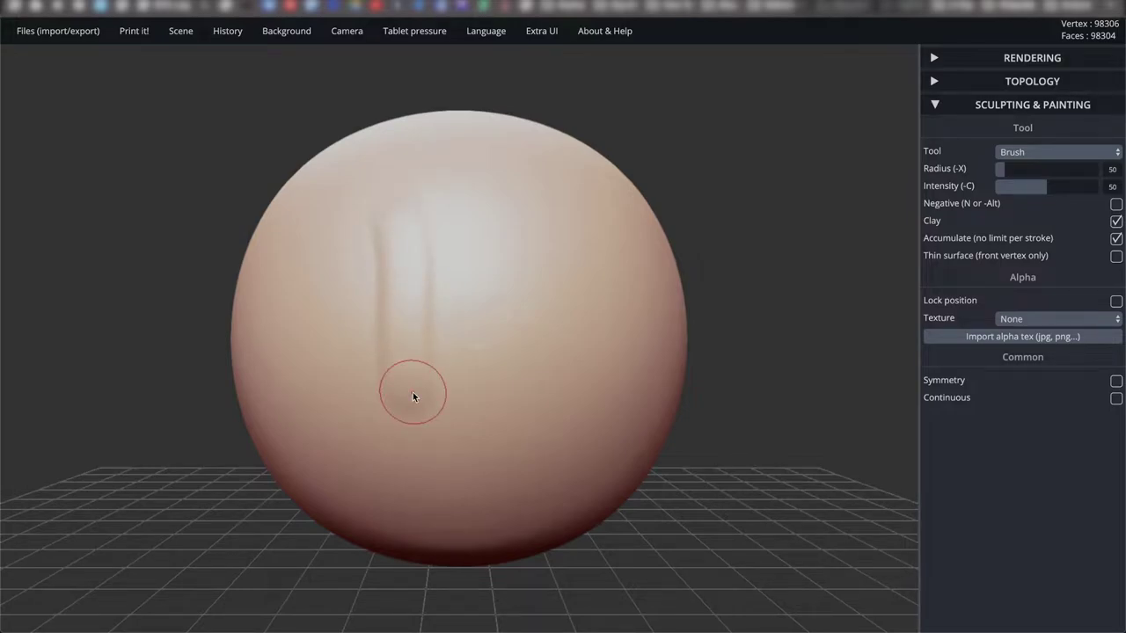
{"action": "left_click", "coordinate": [1115, 221]}
{"action": "left_click_drag", "start_coordinate": [528, 216], "coordinate": [546, 414]}
{"action": "left_click_drag", "start_coordinate": [811, 432], "coordinate": [822, 249]}
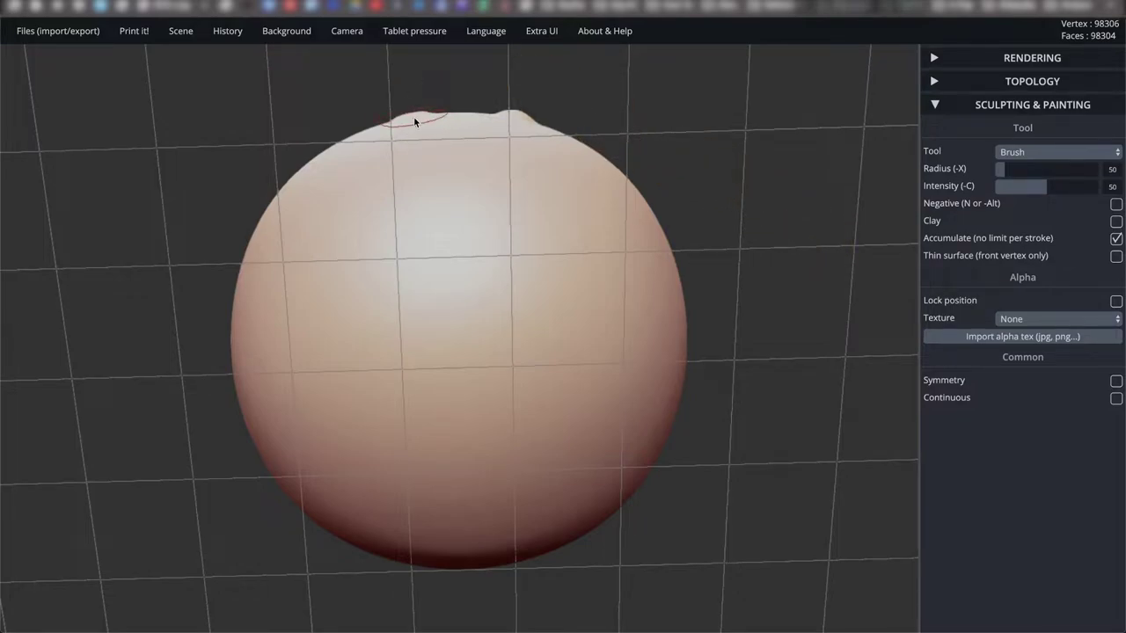
{"action": "mouse_move", "coordinate": [413, 116]}
{"action": "left_mouse_down"}
{"action": "mouse_move", "coordinate": [488, 105]}
{"action": "mouse_move", "coordinate": [522, 117]}
{"action": "left_mouse_up"}
{"action": "mouse_move", "coordinate": [705, 120]}
{"action": "left_mouse_down"}
{"action": "mouse_move", "coordinate": [739, 170]}
{"action": "mouse_move", "coordinate": [747, 300]}
{"action": "mouse_move", "coordinate": [716, 360]}
{"action": "left_mouse_up"}
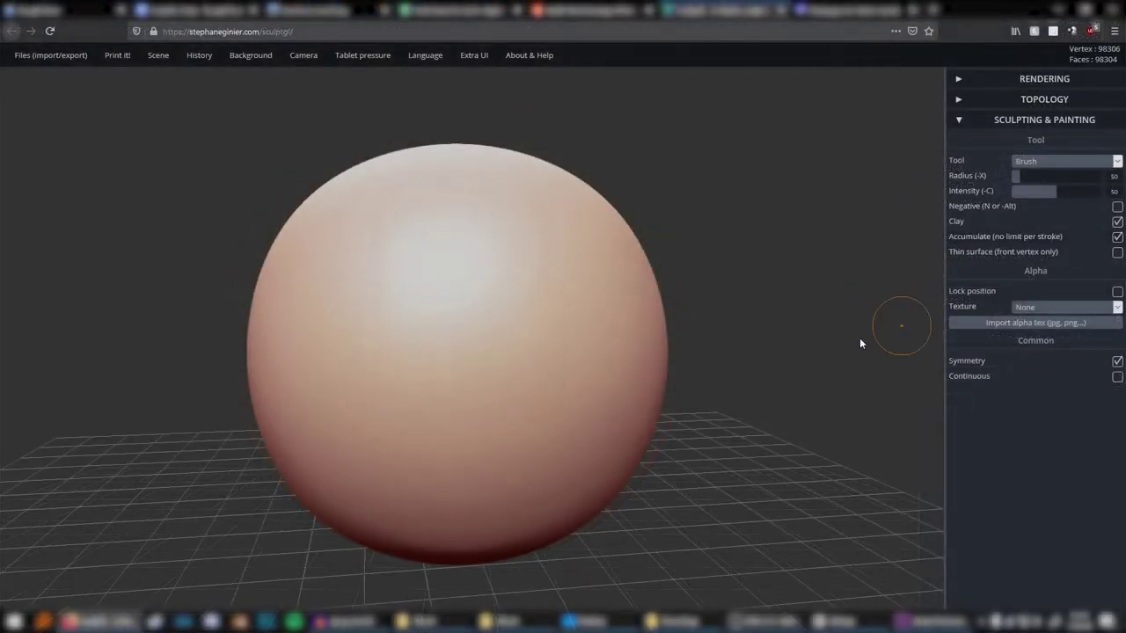
With Symmetry on, sculpt a pair of lumps low on the sphere with Accumulate on and another pair above with Accumulate off.
{"action": "left_click_drag", "start_coordinate": [860, 341], "coordinate": [714, 361]}
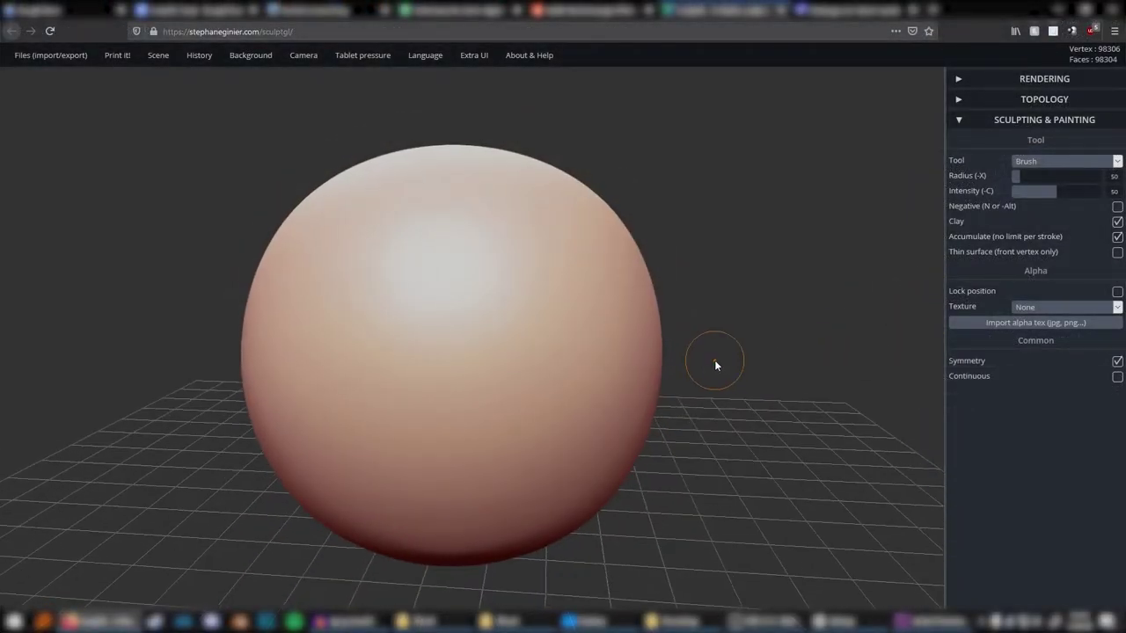
{"action": "mouse_move", "coordinate": [576, 406]}
{"action": "left_mouse_down"}
{"action": "mouse_move", "coordinate": [559, 365]}
{"action": "mouse_move", "coordinate": [567, 422]}
{"action": "mouse_move", "coordinate": [528, 360]}
{"action": "mouse_move", "coordinate": [550, 413]}
{"action": "mouse_move", "coordinate": [597, 396]}
{"action": "mouse_move", "coordinate": [536, 409]}
{"action": "mouse_move", "coordinate": [572, 418]}
{"action": "mouse_move", "coordinate": [540, 394]}
{"action": "left_mouse_up"}
{"action": "mouse_move", "coordinate": [741, 419]}
{"action": "left_mouse_down"}
{"action": "mouse_move", "coordinate": [908, 382]}
{"action": "mouse_move", "coordinate": [736, 430]}
{"action": "mouse_move", "coordinate": [920, 266]}
{"action": "left_mouse_up"}
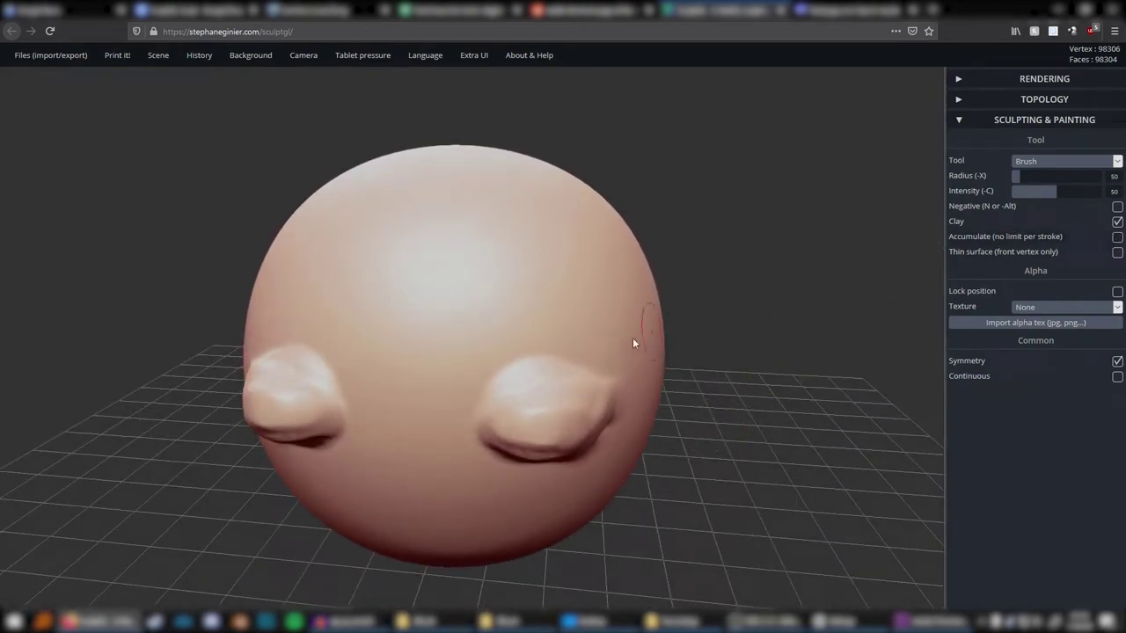
{"action": "mouse_move", "coordinate": [598, 290]}
{"action": "left_mouse_down"}
{"action": "mouse_move", "coordinate": [563, 277]}
{"action": "mouse_move", "coordinate": [544, 286]}
{"action": "mouse_move", "coordinate": [584, 312]}
{"action": "mouse_move", "coordinate": [518, 322]}
{"action": "mouse_move", "coordinate": [567, 315]}
{"action": "left_mouse_up"}
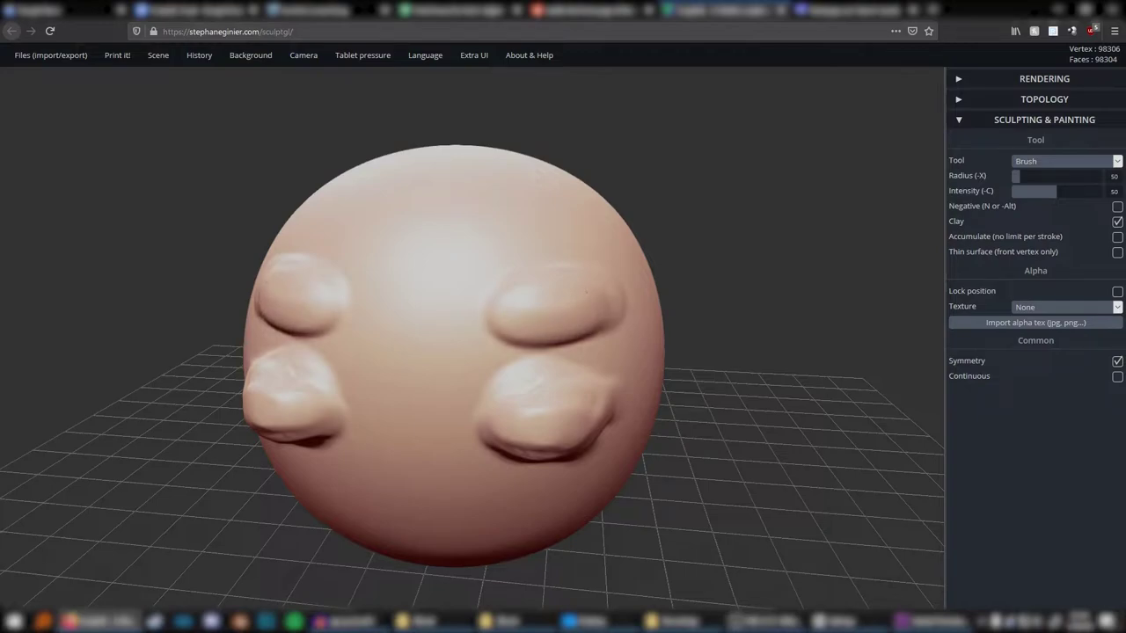
{"action": "mouse_move", "coordinate": [734, 402]}
{"action": "left_mouse_down"}
{"action": "mouse_move", "coordinate": [939, 368]}
{"action": "mouse_move", "coordinate": [686, 407]}
{"action": "mouse_move", "coordinate": [410, 379]}
{"action": "mouse_move", "coordinate": [681, 419]}
{"action": "mouse_move", "coordinate": [763, 404]}
{"action": "left_mouse_up"}
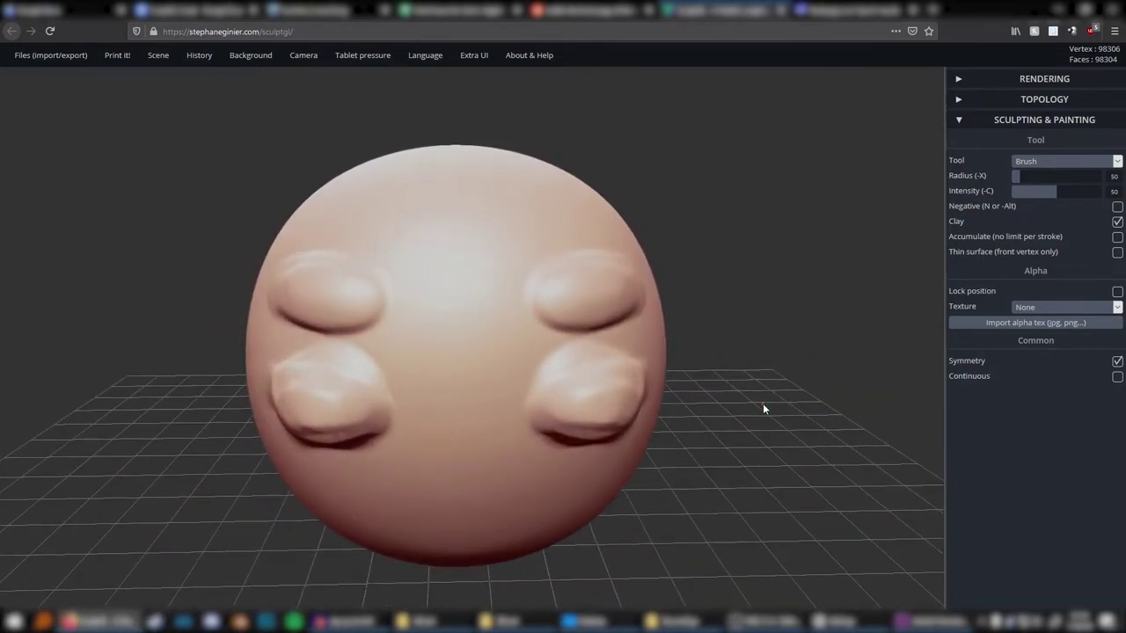
{"action": "mouse_move", "coordinate": [537, 310]}
{"action": "left_mouse_down"}
{"action": "mouse_move", "coordinate": [505, 336]}
{"action": "mouse_move", "coordinate": [523, 357]}
{"action": "mouse_move", "coordinate": [528, 334]}
{"action": "mouse_move", "coordinate": [475, 404]}
{"action": "mouse_move", "coordinate": [561, 309]}
{"action": "left_mouse_up"}
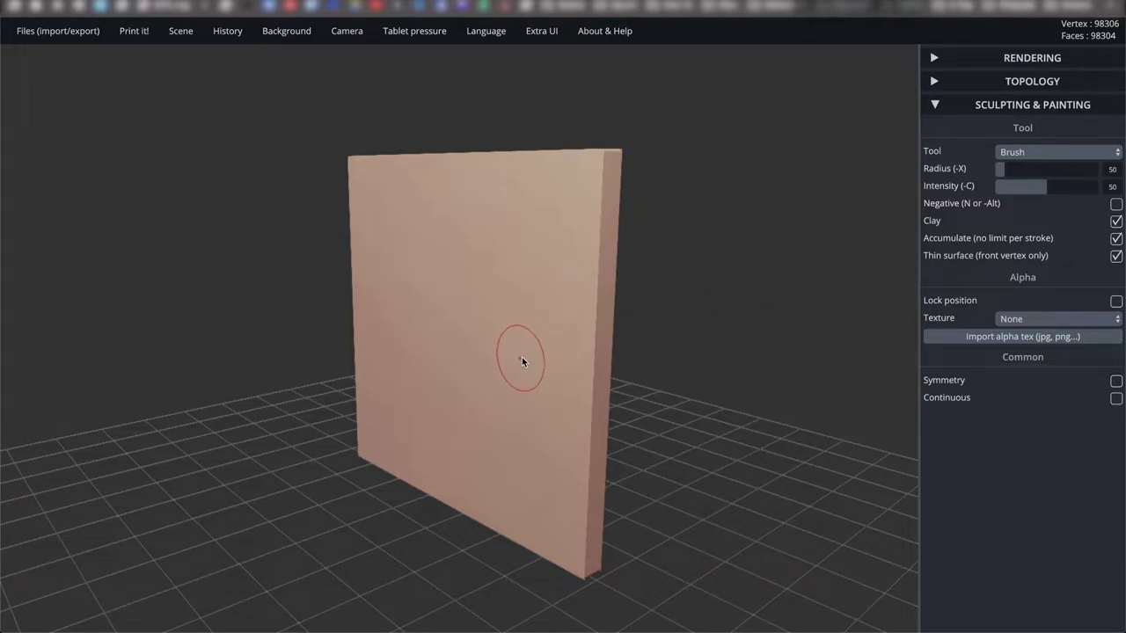
Sculpt a bulge on the slab's face with Thin surface on and another near its lower corner with Thin surface off, checking both sides.
{"action": "mouse_move", "coordinate": [743, 247]}
{"action": "left_mouse_down"}
{"action": "mouse_move", "coordinate": [530, 284]}
{"action": "mouse_move", "coordinate": [382, 246]}
{"action": "mouse_move", "coordinate": [646, 294]}
{"action": "mouse_move", "coordinate": [727, 249]}
{"action": "left_mouse_up"}
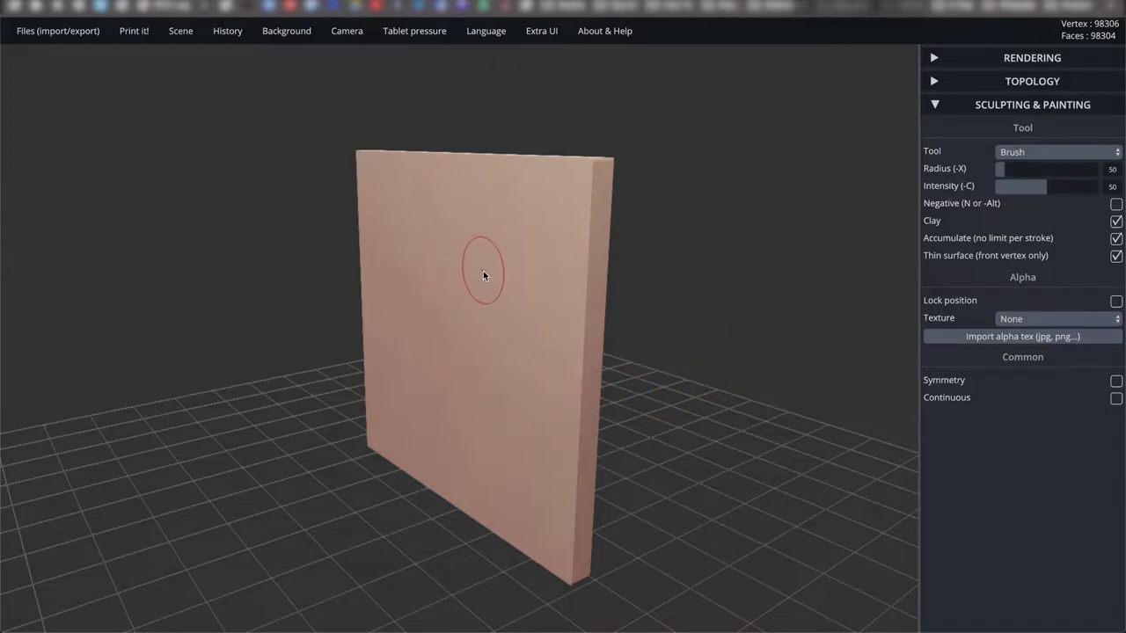
{"action": "mouse_move", "coordinate": [479, 330]}
{"action": "left_mouse_down"}
{"action": "mouse_move", "coordinate": [451, 303]}
{"action": "mouse_move", "coordinate": [448, 348]}
{"action": "mouse_move", "coordinate": [516, 262]}
{"action": "left_mouse_up"}
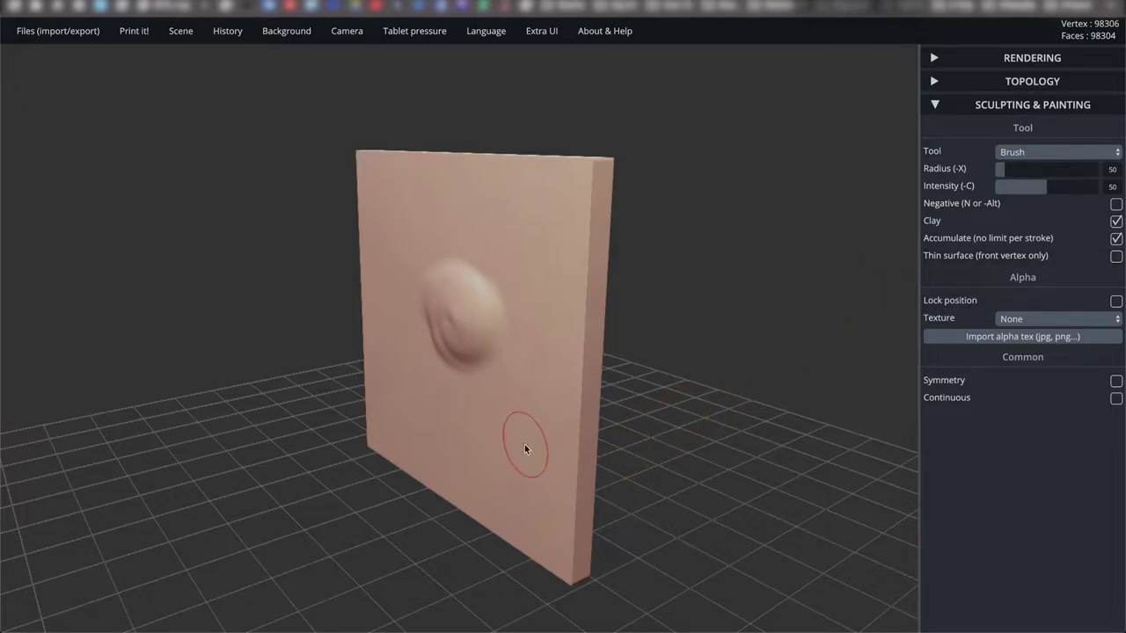
{"action": "mouse_move", "coordinate": [524, 445]}
{"action": "left_mouse_down"}
{"action": "mouse_move", "coordinate": [523, 422]}
{"action": "mouse_move", "coordinate": [502, 466]}
{"action": "mouse_move", "coordinate": [541, 435]}
{"action": "mouse_move", "coordinate": [494, 466]}
{"action": "mouse_move", "coordinate": [528, 459]}
{"action": "mouse_move", "coordinate": [498, 471]}
{"action": "mouse_move", "coordinate": [512, 440]}
{"action": "left_mouse_up"}
{"action": "mouse_move", "coordinate": [668, 433]}
{"action": "left_mouse_down"}
{"action": "mouse_move", "coordinate": [485, 432]}
{"action": "mouse_move", "coordinate": [420, 448]}
{"action": "mouse_move", "coordinate": [446, 390]}
{"action": "left_mouse_up"}
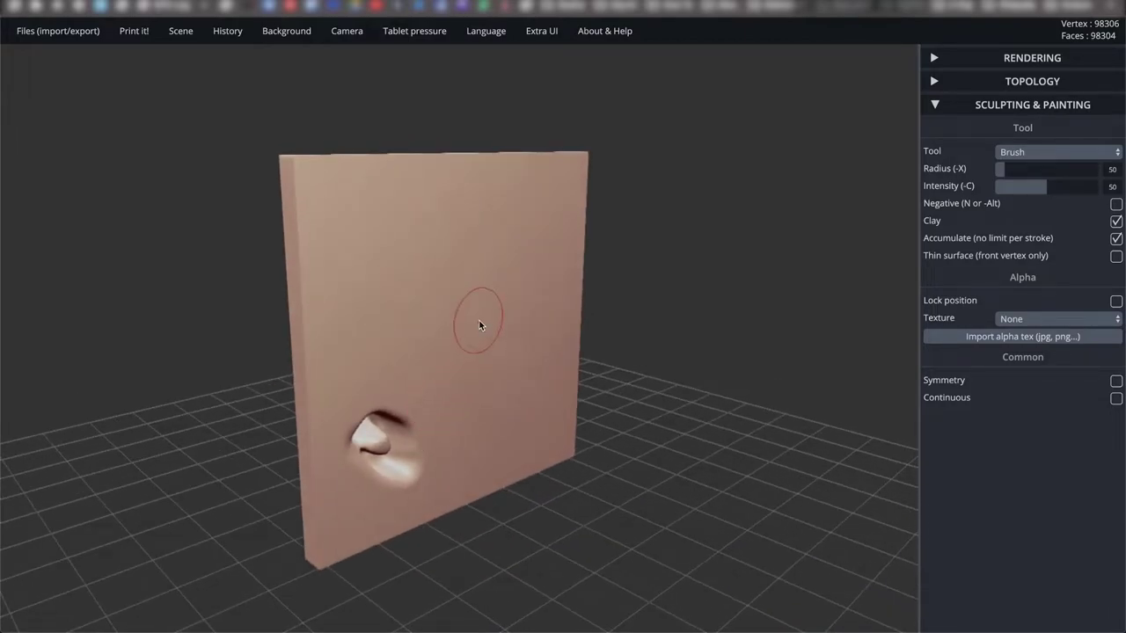
{"action": "mouse_move", "coordinate": [256, 409]}
{"action": "left_mouse_down"}
{"action": "mouse_move", "coordinate": [525, 410]}
{"action": "mouse_move", "coordinate": [573, 465]}
{"action": "left_mouse_up"}
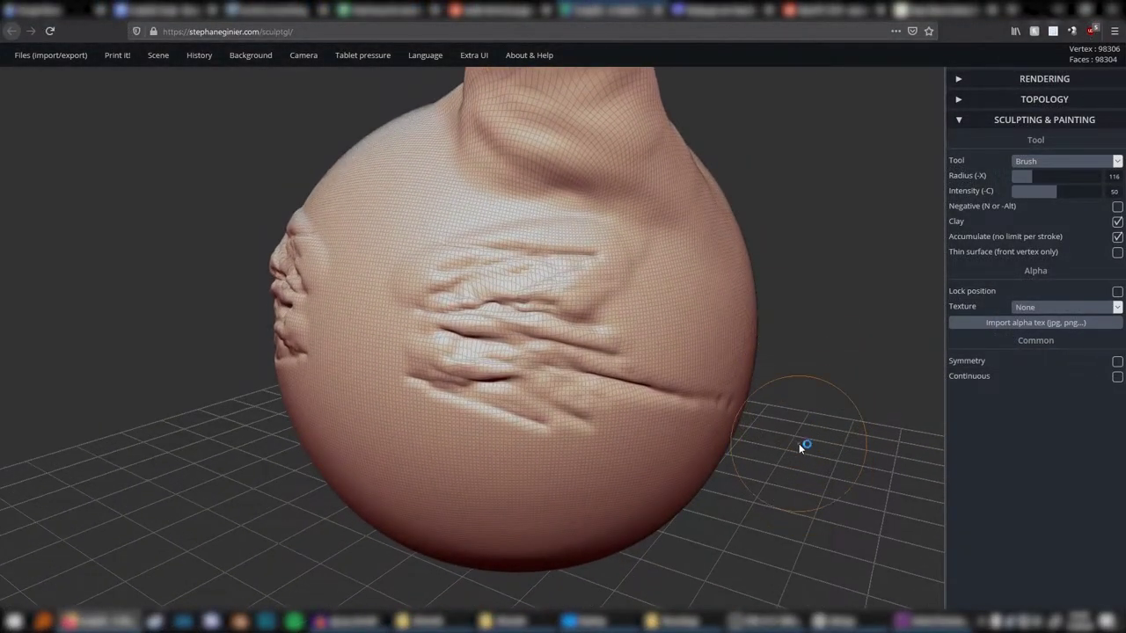
Smooth away the wrinkled patch on the front of the sphere using the Smooth tool at radius 131 and intensity 75.
{"action": "key", "text": "shift"}
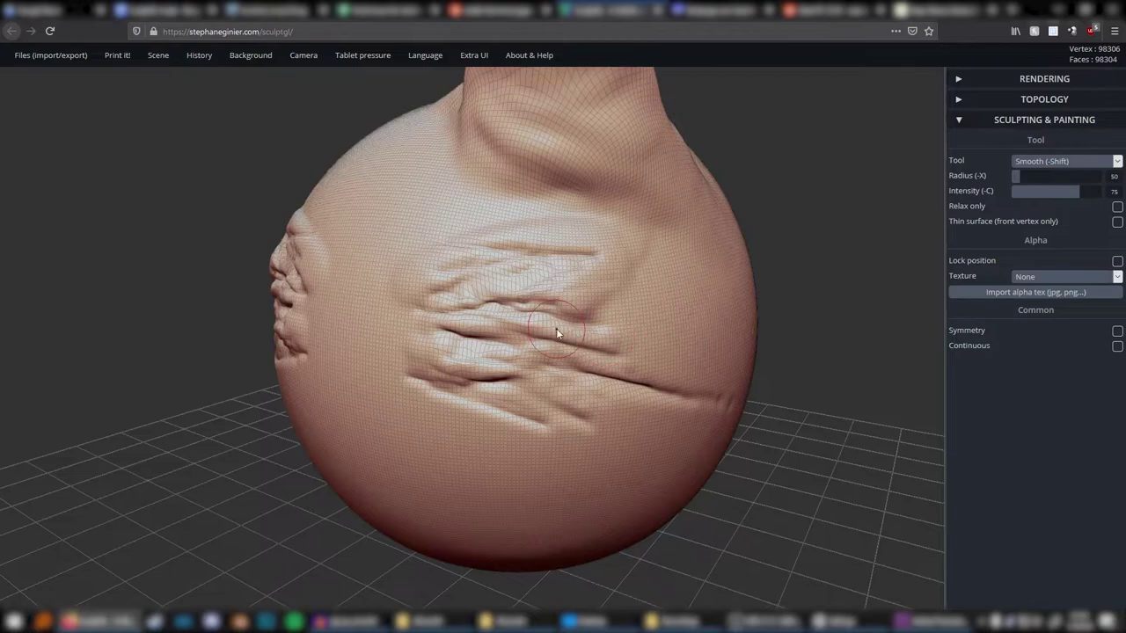
{"action": "key", "text": "x"}
{"action": "mouse_move", "coordinate": [649, 268]}
{"action": "left_mouse_down", "text": "shift"}
{"action": "mouse_move", "coordinate": [543, 276]}
{"action": "mouse_move", "coordinate": [475, 313]}
{"action": "mouse_move", "coordinate": [563, 317]}
{"action": "mouse_move", "coordinate": [598, 347]}
{"action": "mouse_move", "coordinate": [457, 352]}
{"action": "mouse_move", "coordinate": [528, 373]}
{"action": "mouse_move", "coordinate": [466, 391]}
{"action": "mouse_move", "coordinate": [528, 422]}
{"action": "mouse_move", "coordinate": [678, 391]}
{"action": "left_mouse_up", "text": "shift"}
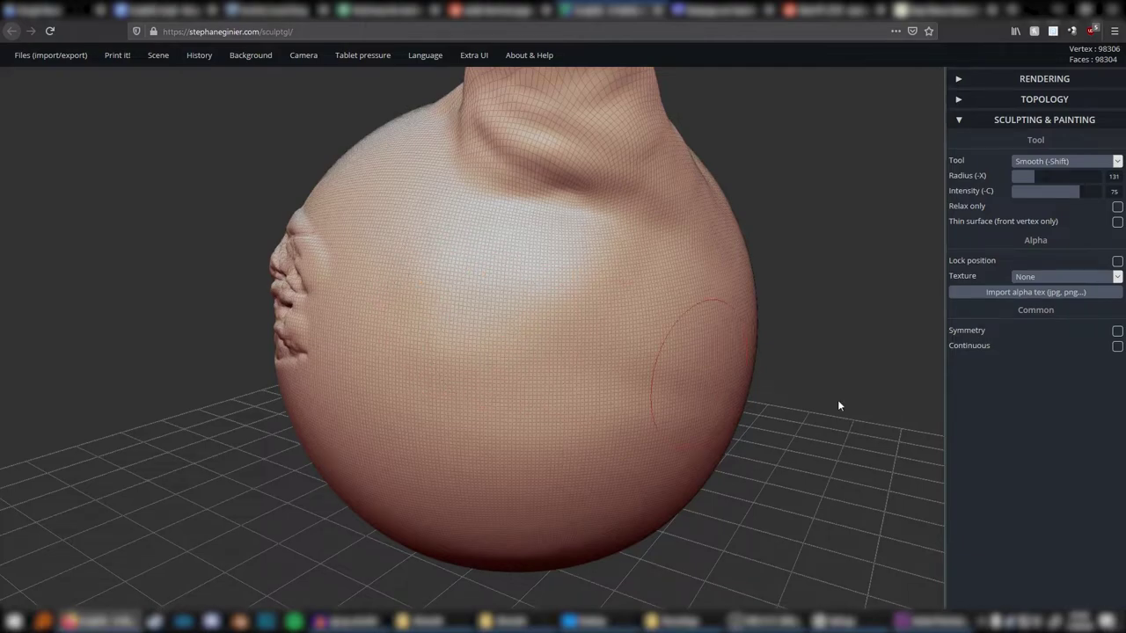
Even out the stretched mesh on the sphere's tall protrusion using the Smooth tool with Relax only on.
{"action": "left_click_drag", "start_coordinate": [812, 463], "coordinate": [816, 380]}
{"action": "mouse_move", "coordinate": [796, 272]}
{"action": "left_mouse_down"}
{"action": "mouse_move", "coordinate": [809, 314]}
{"action": "mouse_move", "coordinate": [777, 291]}
{"action": "mouse_move", "coordinate": [765, 321]}
{"action": "mouse_move", "coordinate": [743, 312]}
{"action": "mouse_move", "coordinate": [748, 296]}
{"action": "left_mouse_up"}
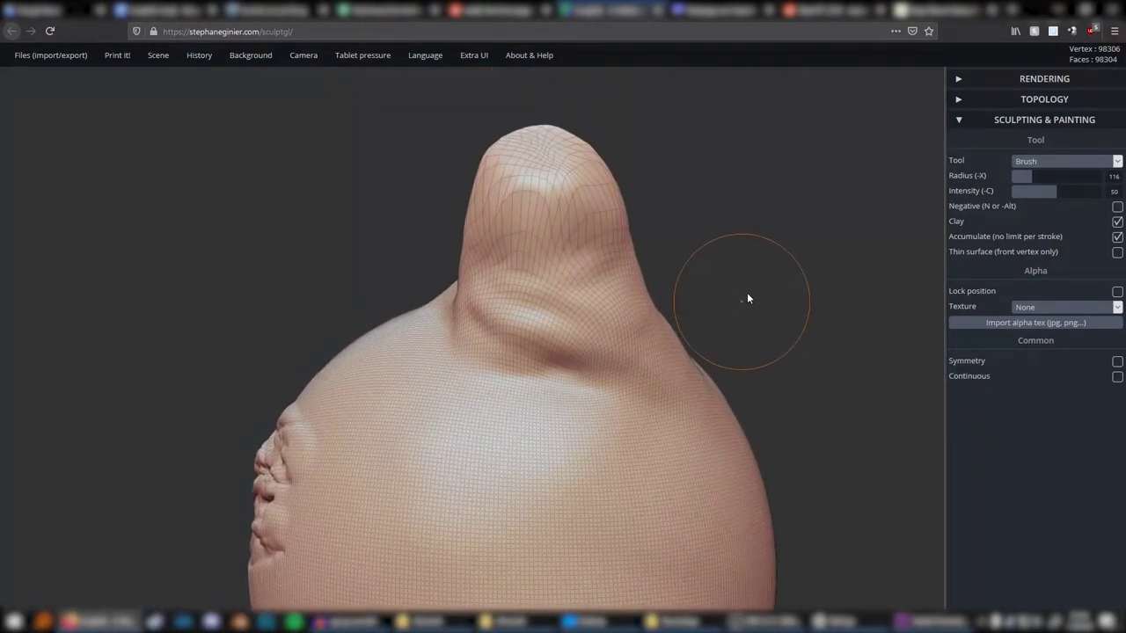
{"action": "key", "text": "4"}
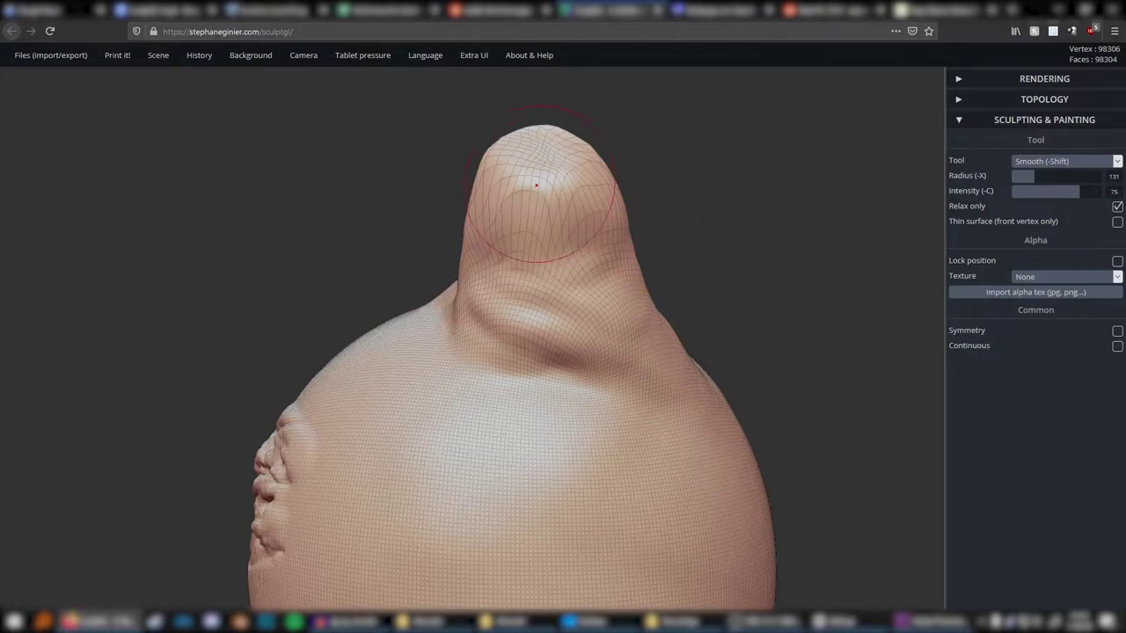
{"action": "mouse_move", "coordinate": [536, 185]}
{"action": "left_mouse_down"}
{"action": "mouse_move", "coordinate": [526, 198]}
{"action": "mouse_move", "coordinate": [572, 189]}
{"action": "left_mouse_up"}
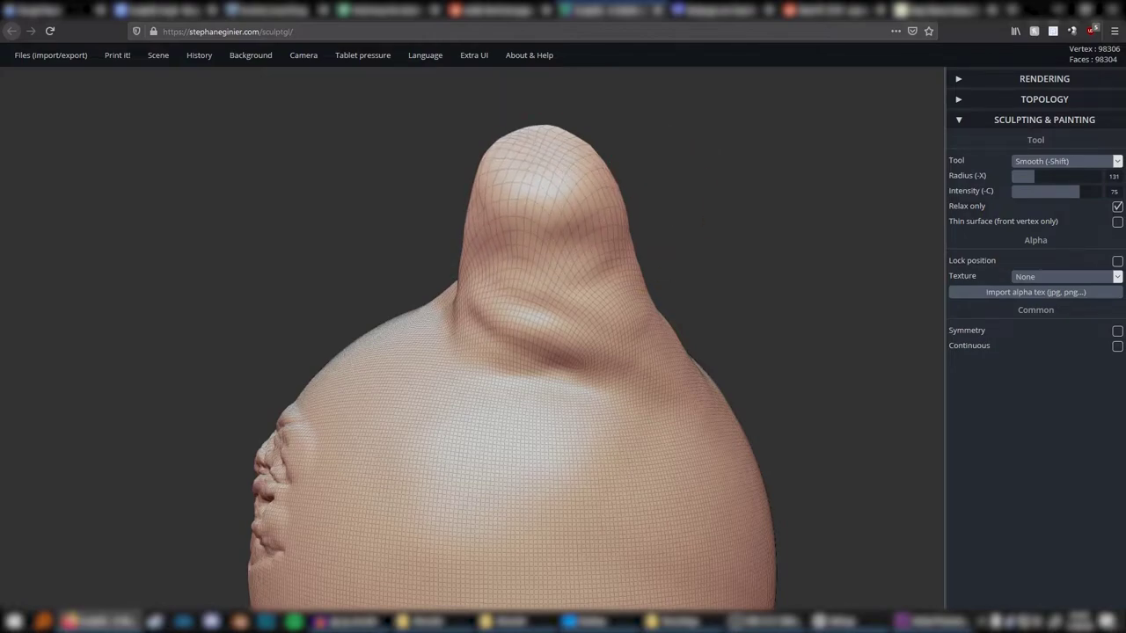
{"action": "key", "text": "1"}
{"action": "left_click_drag", "start_coordinate": [450, 199], "coordinate": [590, 254]}
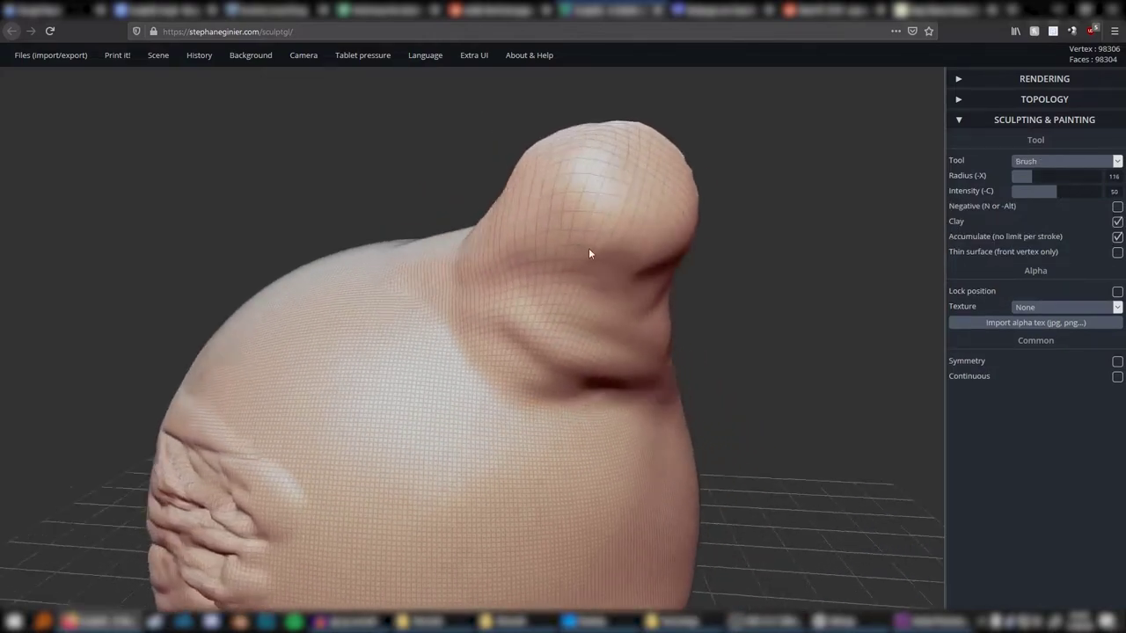
{"action": "right_click_drag", "start_coordinate": [589, 255], "coordinate": [576, 286]}
{"action": "mouse_move", "coordinate": [613, 183]}
{"action": "left_mouse_down", "text": "shift"}
{"action": "mouse_move", "coordinate": [607, 175]}
{"action": "mouse_move", "coordinate": [603, 201]}
{"action": "left_mouse_up", "text": "shift"}
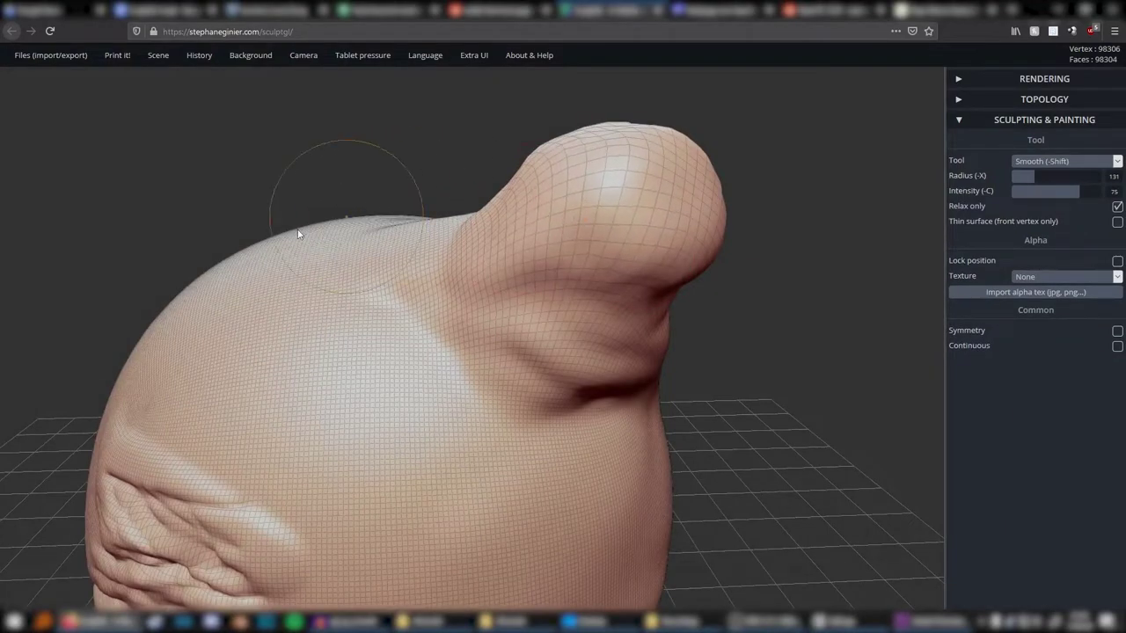
Relax the mesh over the remaining wrinkled patch with Relax only smoothing, and inspect the wrinkles from several angles.
{"action": "right_click_drag", "start_coordinate": [298, 234], "coordinate": [573, 143]}
{"action": "key", "text": "shift"}
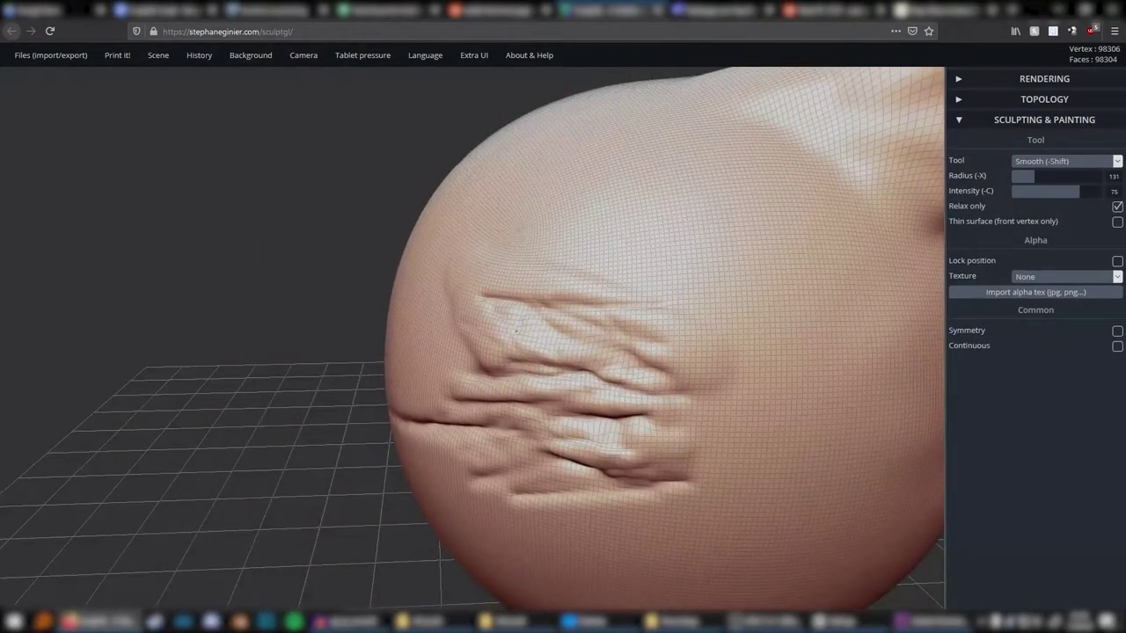
{"action": "left_click_drag", "start_coordinate": [516, 331], "coordinate": [554, 446], "text": "shift"}
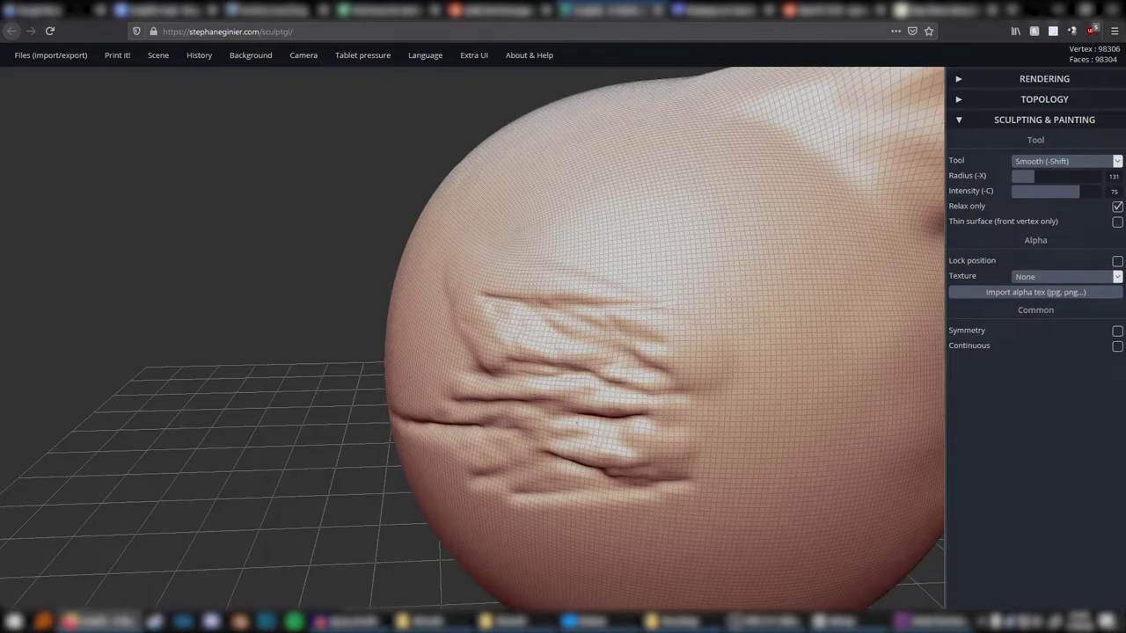
{"action": "mouse_move", "coordinate": [457, 370]}
{"action": "right_mouse_down"}
{"action": "mouse_move", "coordinate": [491, 331]}
{"action": "mouse_move", "coordinate": [304, 347]}
{"action": "mouse_move", "coordinate": [470, 329]}
{"action": "mouse_move", "coordinate": [727, 402]}
{"action": "right_mouse_up"}
{"action": "scroll", "coordinate": [471, 332], "scroll_direction": "up", "scroll_amount": 3}
{"action": "key", "text": "shift"}
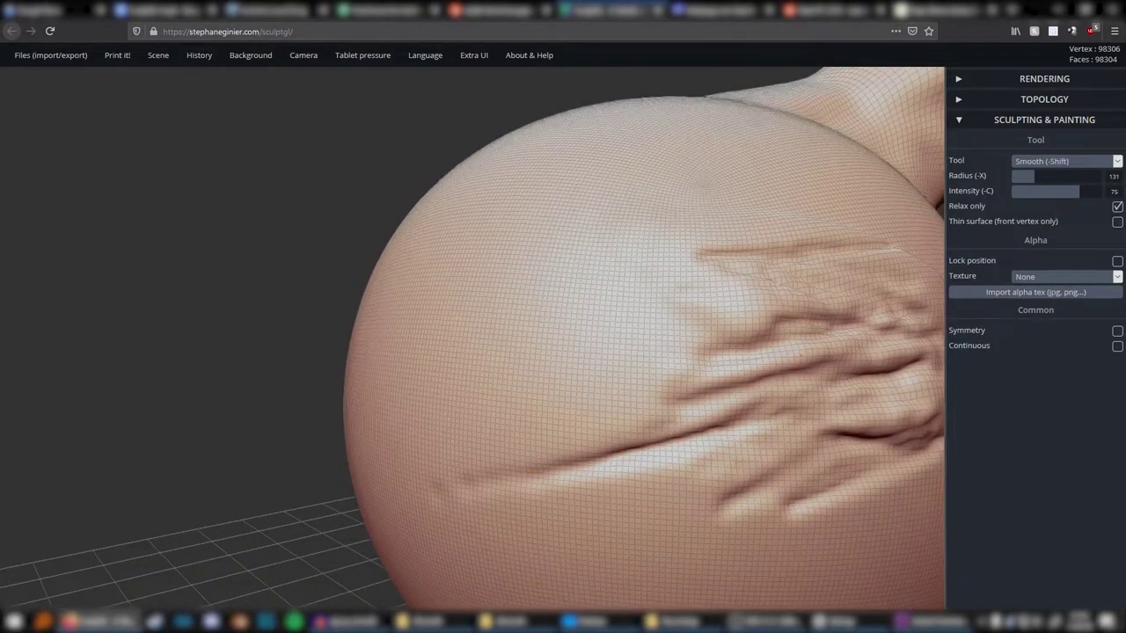
{"action": "right_click_drag", "start_coordinate": [358, 307], "coordinate": [479, 264]}
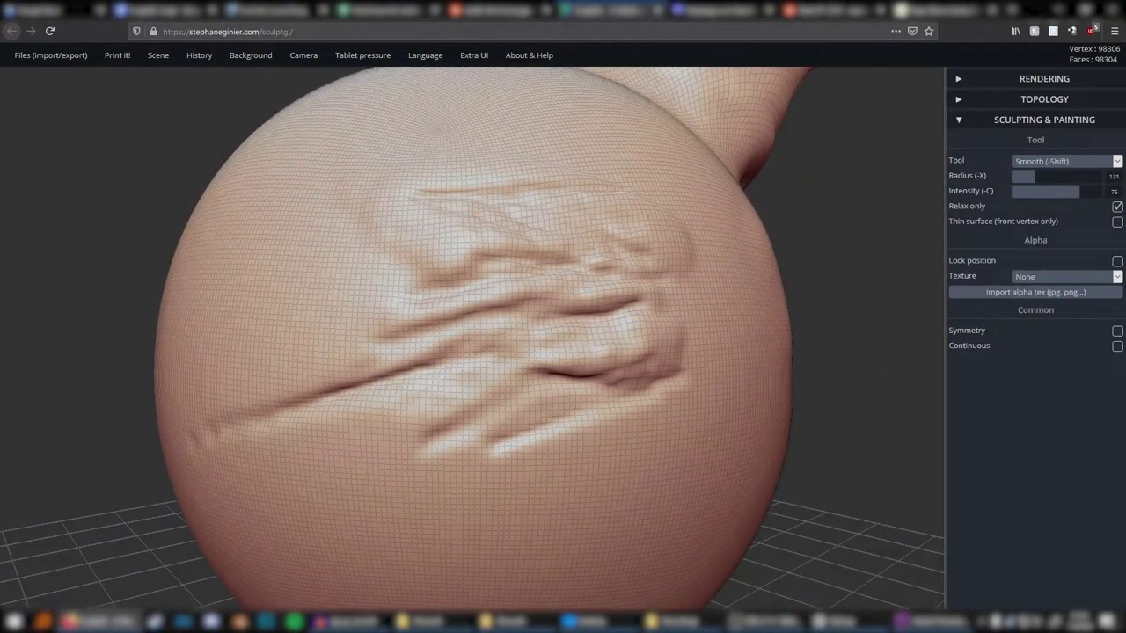
{"action": "scroll", "coordinate": [846, 372], "scroll_direction": "down", "scroll_amount": 4}
{"action": "right_click_drag", "start_coordinate": [818, 359], "coordinate": [736, 393]}
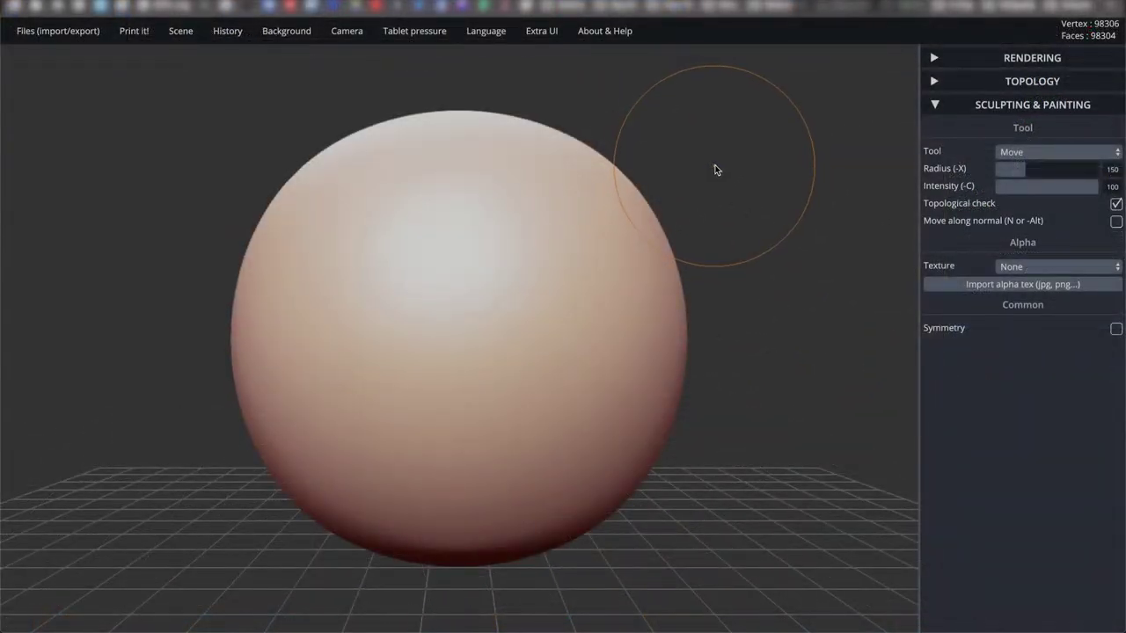
Pull a long horn from the sphere's upper right with the Move tool and another from the opposite side with the Drag tool, radius 150.
{"action": "left_click_drag", "start_coordinate": [626, 184], "coordinate": [875, 157]}
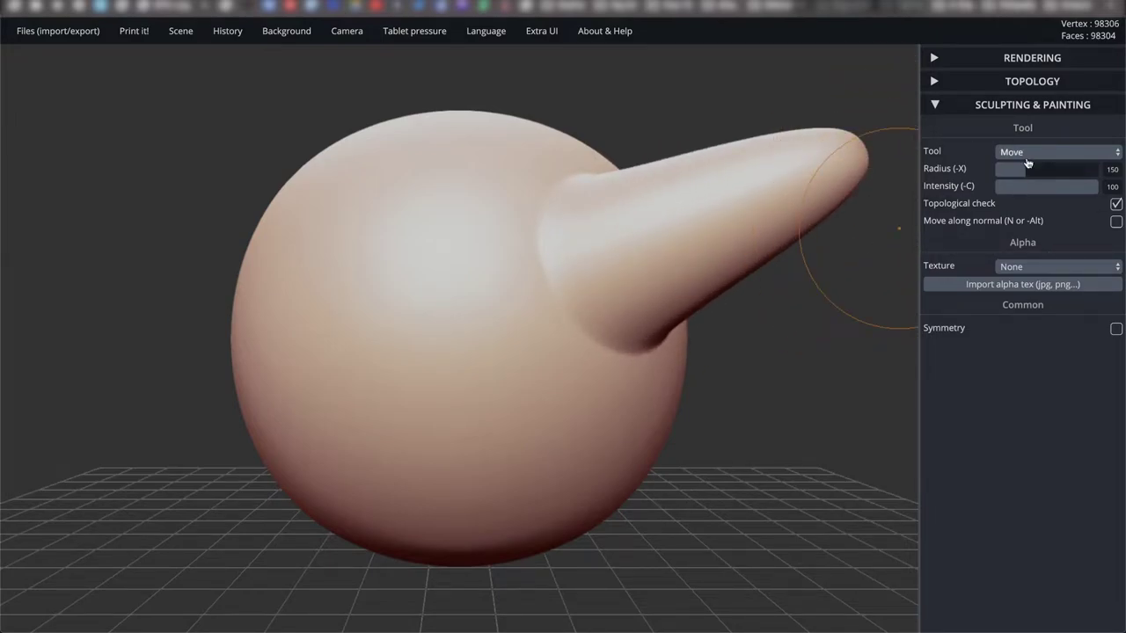
{"action": "left_click", "coordinate": [1026, 155]}
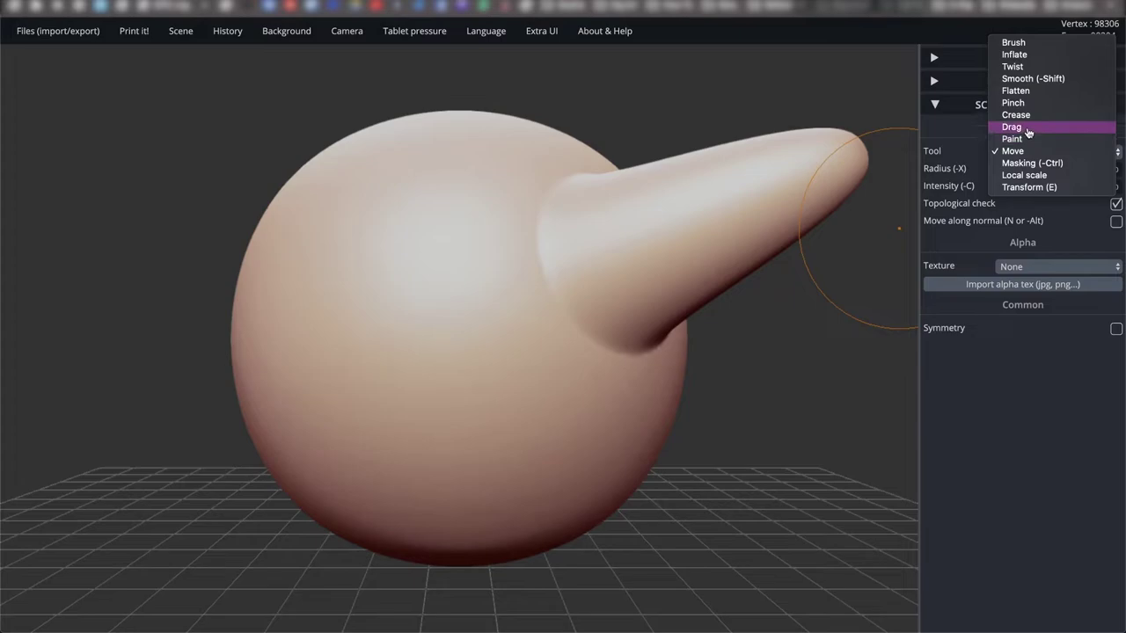
{"action": "left_click", "coordinate": [1028, 129]}
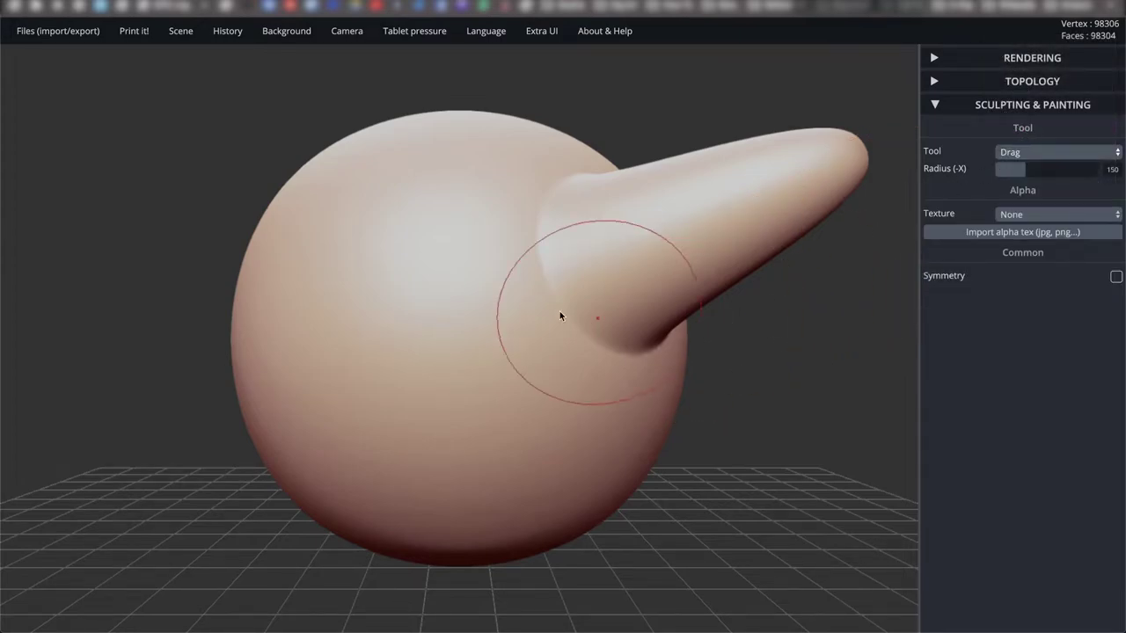
{"action": "mouse_move", "coordinate": [305, 248]}
{"action": "left_mouse_down"}
{"action": "mouse_move", "coordinate": [225, 188]}
{"action": "mouse_move", "coordinate": [145, 156]}
{"action": "mouse_move", "coordinate": [114, 174]}
{"action": "mouse_move", "coordinate": [92, 231]}
{"action": "mouse_move", "coordinate": [62, 233]}
{"action": "mouse_move", "coordinate": [93, 329]}
{"action": "mouse_move", "coordinate": [141, 384]}
{"action": "mouse_move", "coordinate": [61, 385]}
{"action": "mouse_move", "coordinate": [29, 327]}
{"action": "left_mouse_up"}
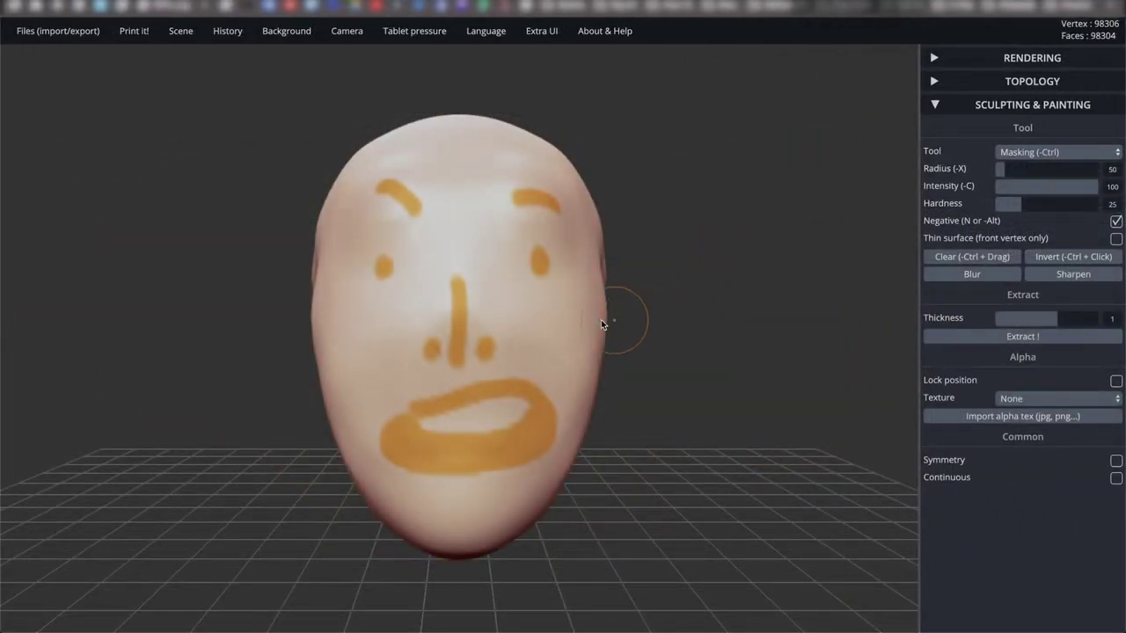
Mask three round patches on the painted face: one cheek and eye, the opposite eye and brow, and one corner of the mouth.
{"action": "mouse_move", "coordinate": [587, 306]}
{"action": "left_mouse_down"}
{"action": "mouse_move", "coordinate": [567, 299]}
{"action": "mouse_move", "coordinate": [554, 321]}
{"action": "mouse_move", "coordinate": [515, 290]}
{"action": "mouse_move", "coordinate": [528, 335]}
{"action": "mouse_move", "coordinate": [582, 295]}
{"action": "left_mouse_up"}
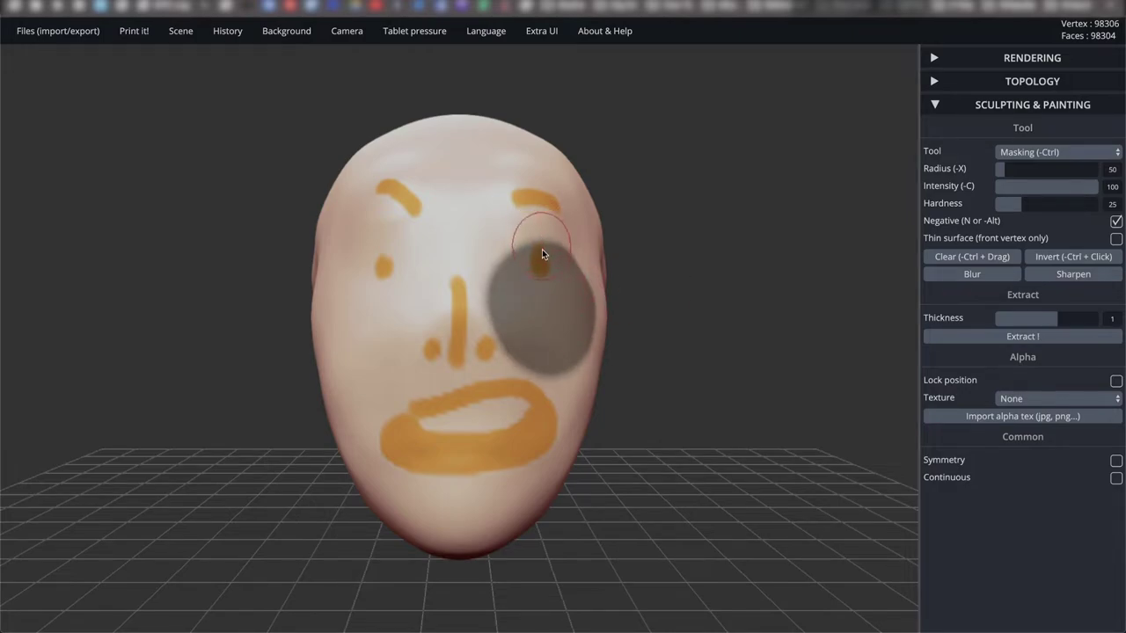
{"action": "mouse_move", "coordinate": [393, 238]}
{"action": "left_mouse_down"}
{"action": "mouse_move", "coordinate": [404, 220]}
{"action": "mouse_move", "coordinate": [380, 212]}
{"action": "mouse_move", "coordinate": [369, 246]}
{"action": "left_mouse_up"}
{"action": "mouse_move", "coordinate": [383, 435]}
{"action": "left_mouse_down"}
{"action": "mouse_move", "coordinate": [367, 453]}
{"action": "mouse_move", "coordinate": [352, 422]}
{"action": "mouse_move", "coordinate": [387, 391]}
{"action": "left_mouse_up"}
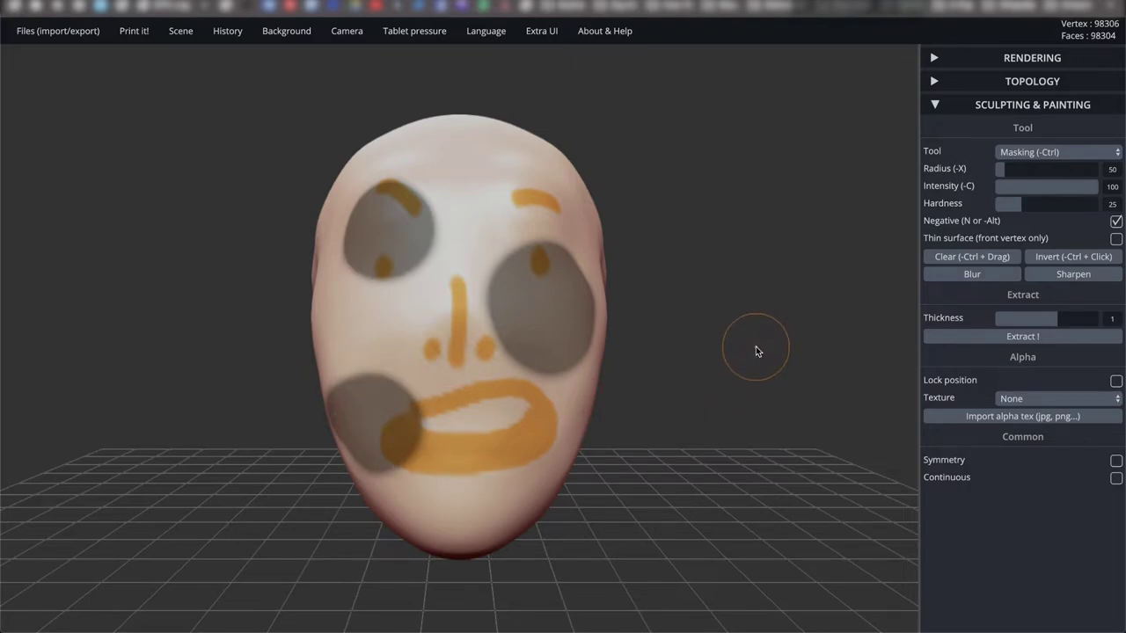
Undo the three masked patches on the face.
{"action": "key", "text": "ctrl+z"}
{"action": "key", "text": "ctrl+z"}
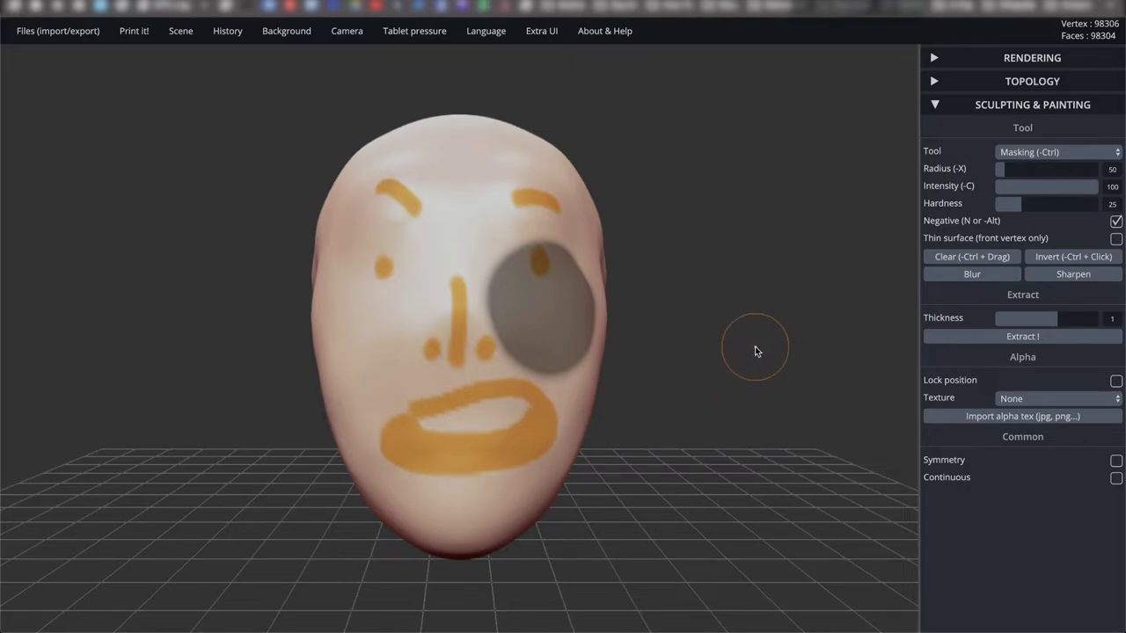
{"action": "key", "text": "ctrl+z"}
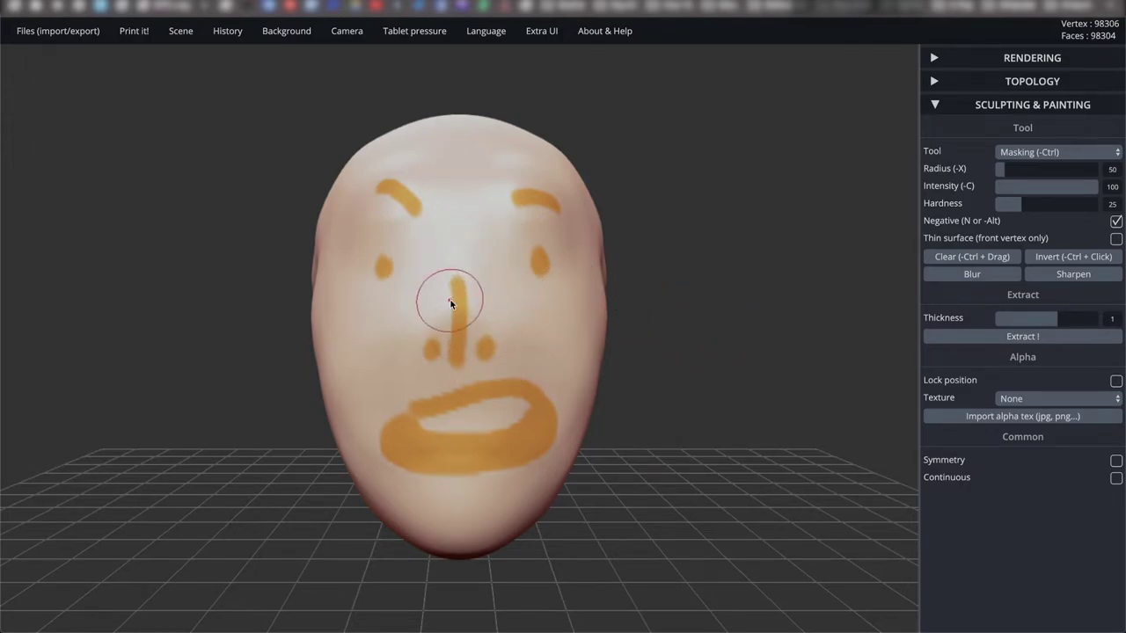
Mask the nose and both nostrils on the painted face, and invert the mask to isolate the nose for sculpting.
{"action": "mouse_move", "coordinate": [458, 293]}
{"action": "left_mouse_down"}
{"action": "mouse_move", "coordinate": [450, 359]}
{"action": "mouse_move", "coordinate": [420, 357]}
{"action": "mouse_move", "coordinate": [490, 354]}
{"action": "left_mouse_up"}
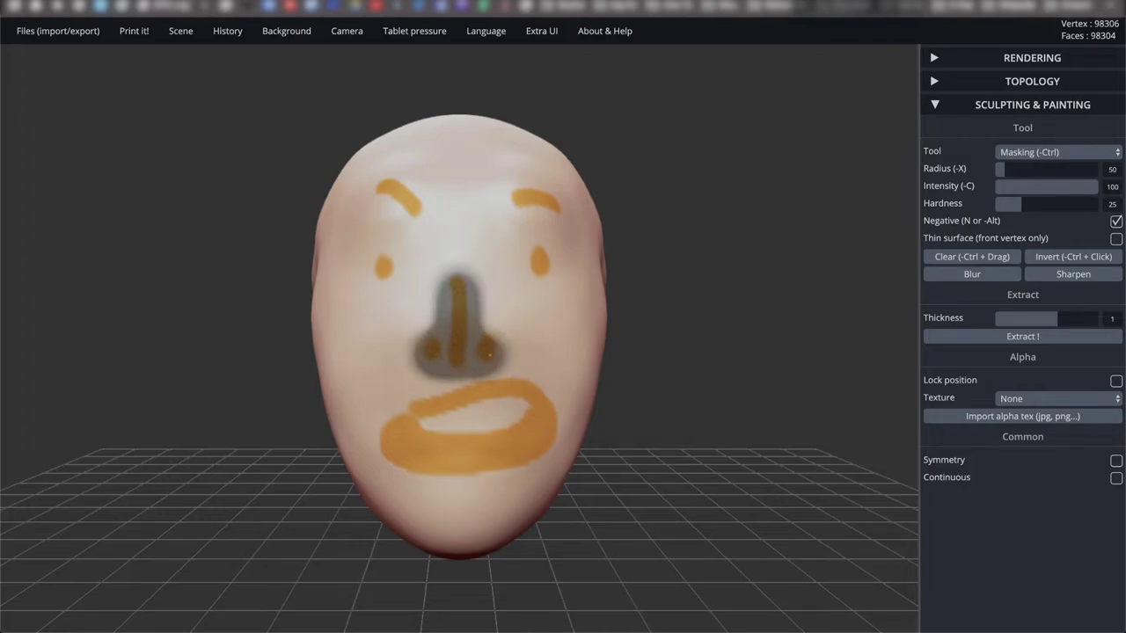
{"action": "left_click", "coordinate": [708, 348], "text": "ctrl"}
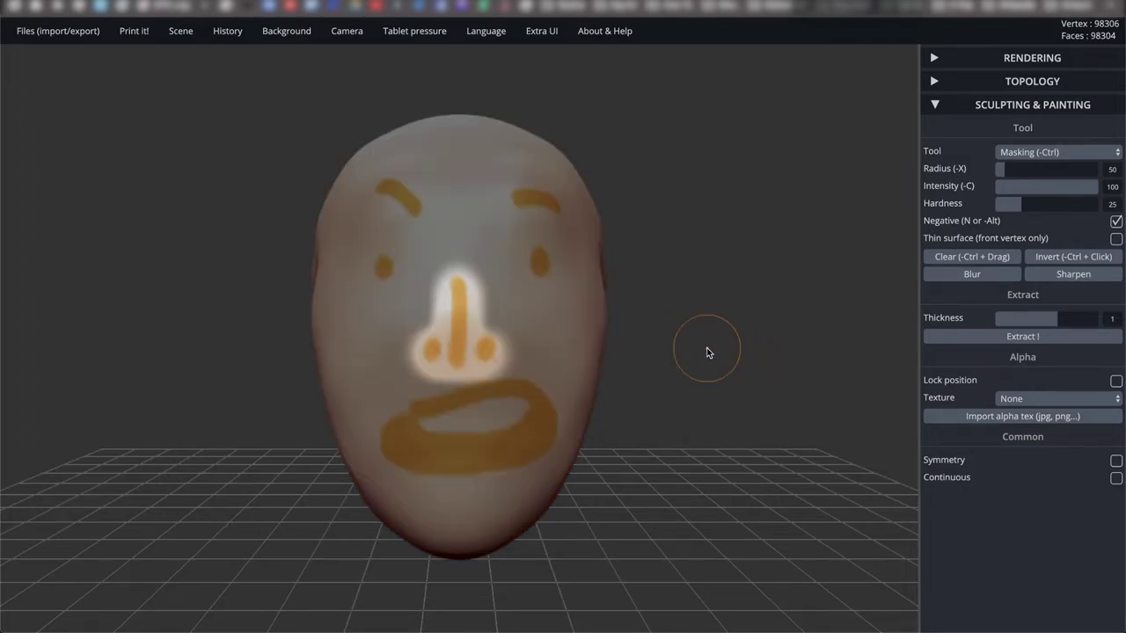
Pull the unmasked nose outward and slightly down in profile with the Move tool, radius 101.
{"action": "key", "text": "0"}
{"action": "left_click_drag", "start_coordinate": [707, 349], "coordinate": [329, 335]}
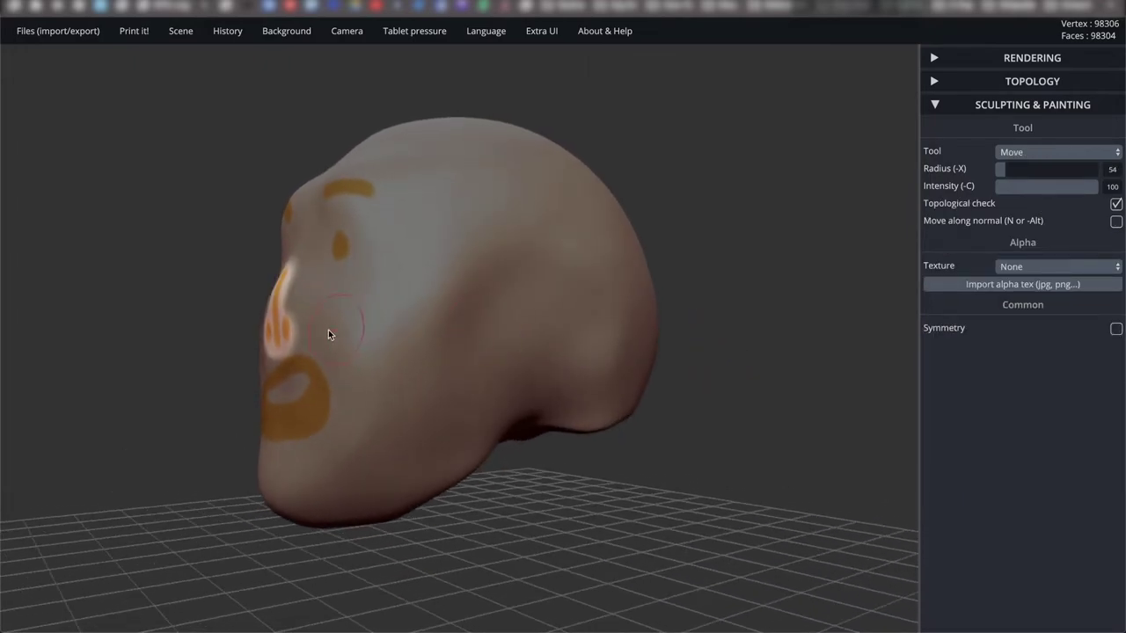
{"action": "key", "text": "alt"}
{"action": "key", "text": "x"}
{"action": "left_click_drag", "start_coordinate": [279, 316], "coordinate": [255, 352]}
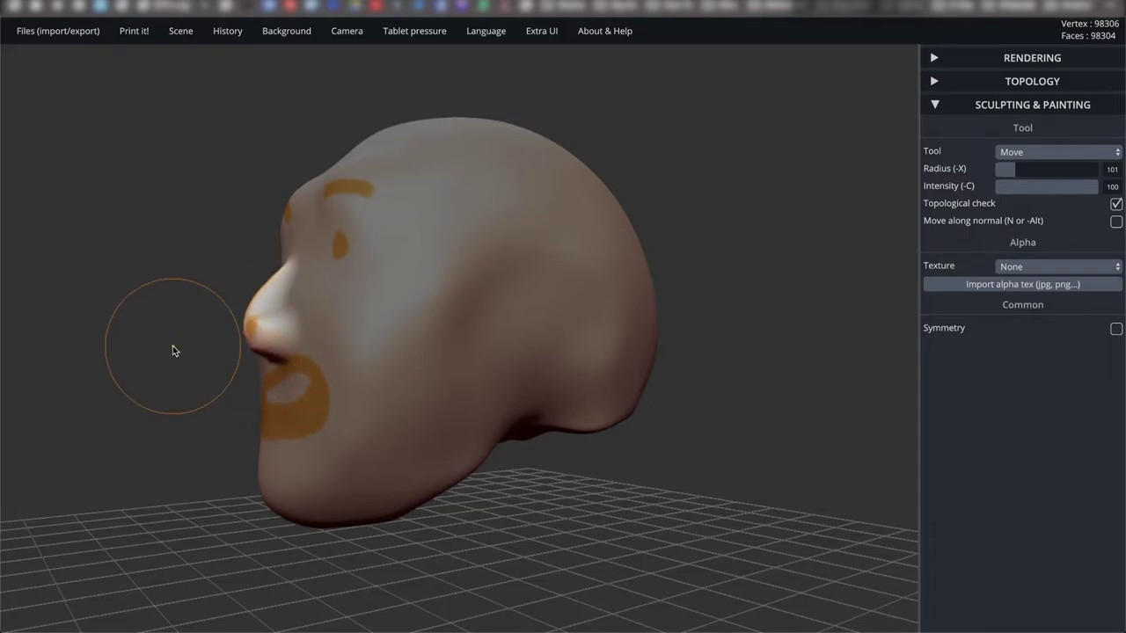
Clear the mask from the head and view the reshaped nose from the front.
{"action": "key", "text": "ctrl"}
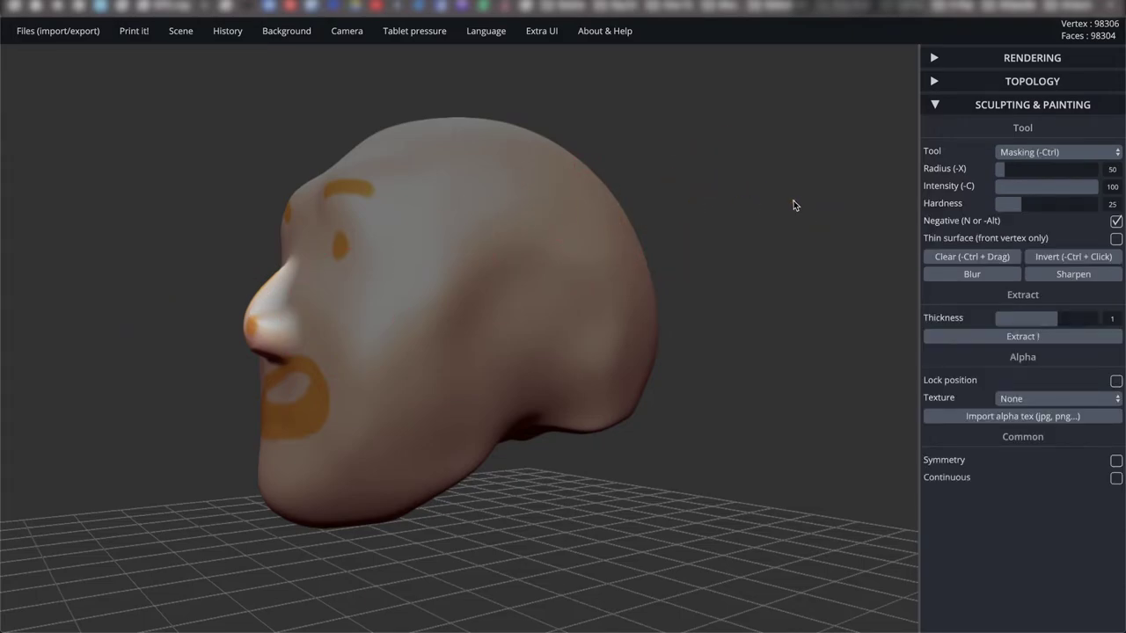
{"action": "left_click_drag", "start_coordinate": [739, 206], "coordinate": [879, 211]}
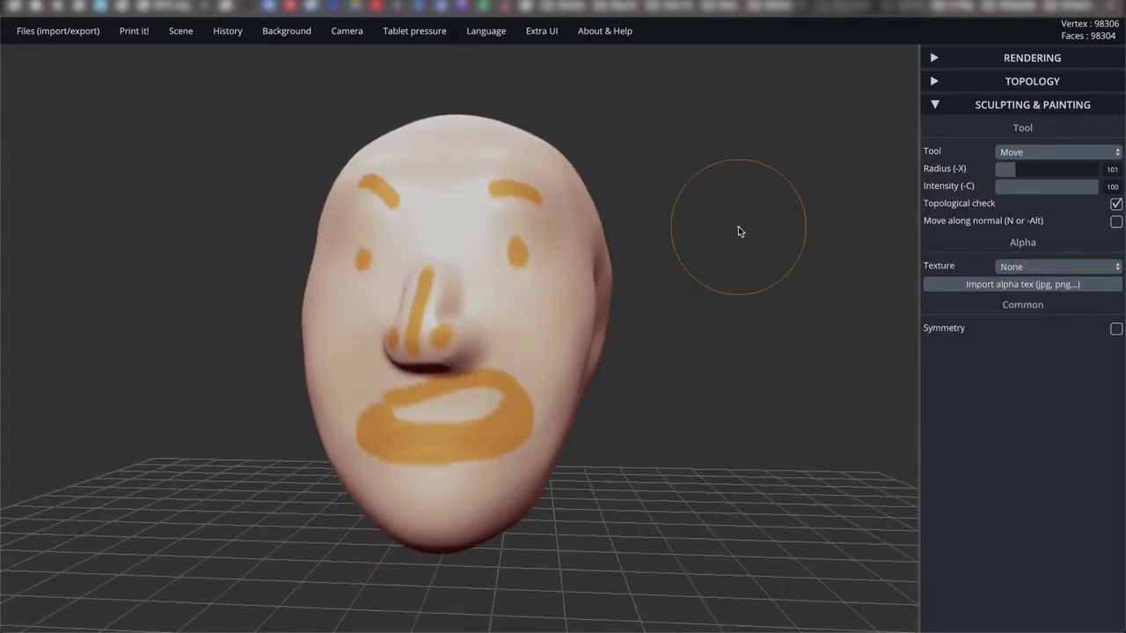
{"action": "key", "text": "f"}
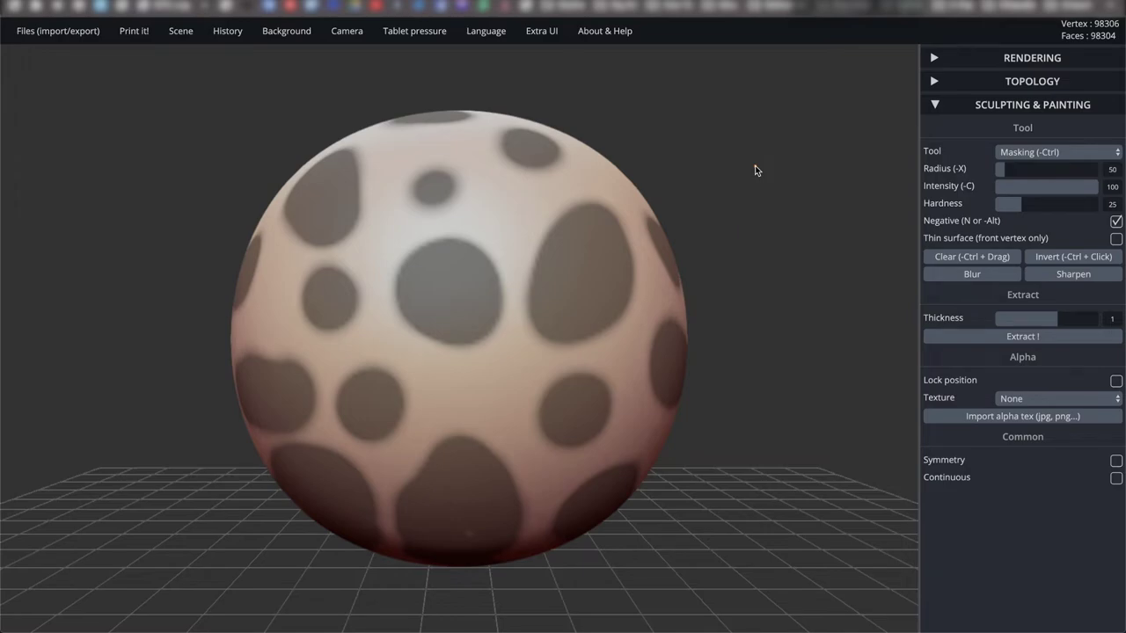
Try clearing the spotted sphere's mask and masking the area between its upper central spots, undoing back to an unmasked sphere.
{"action": "left_click_drag", "start_coordinate": [755, 170], "coordinate": [846, 168], "text": "ctrl"}
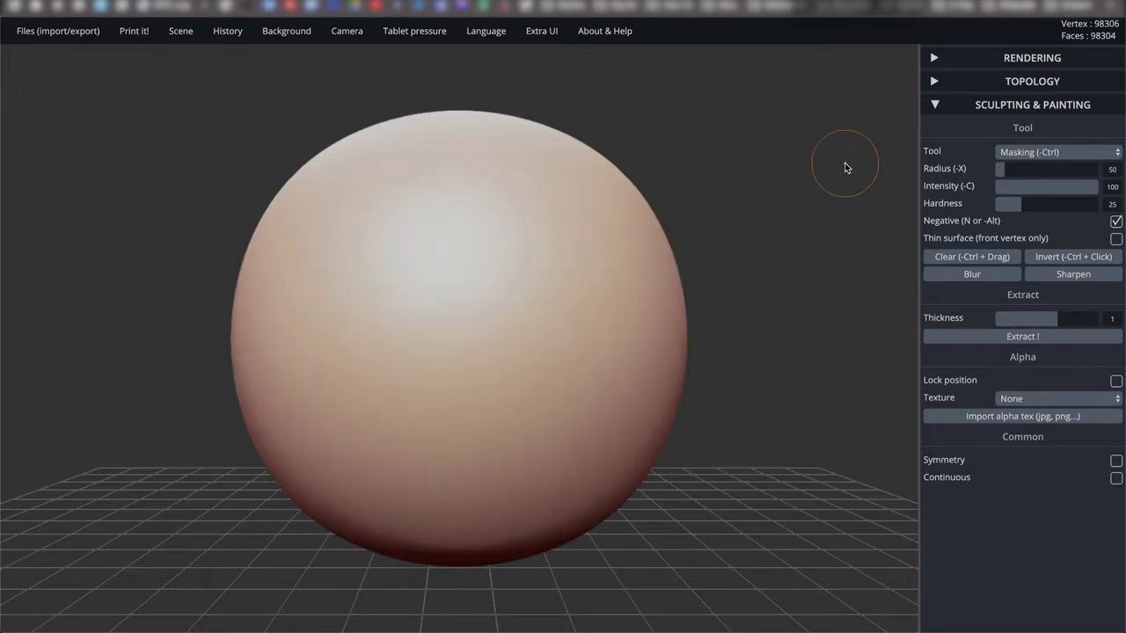
{"action": "key", "text": "ctrl+z"}
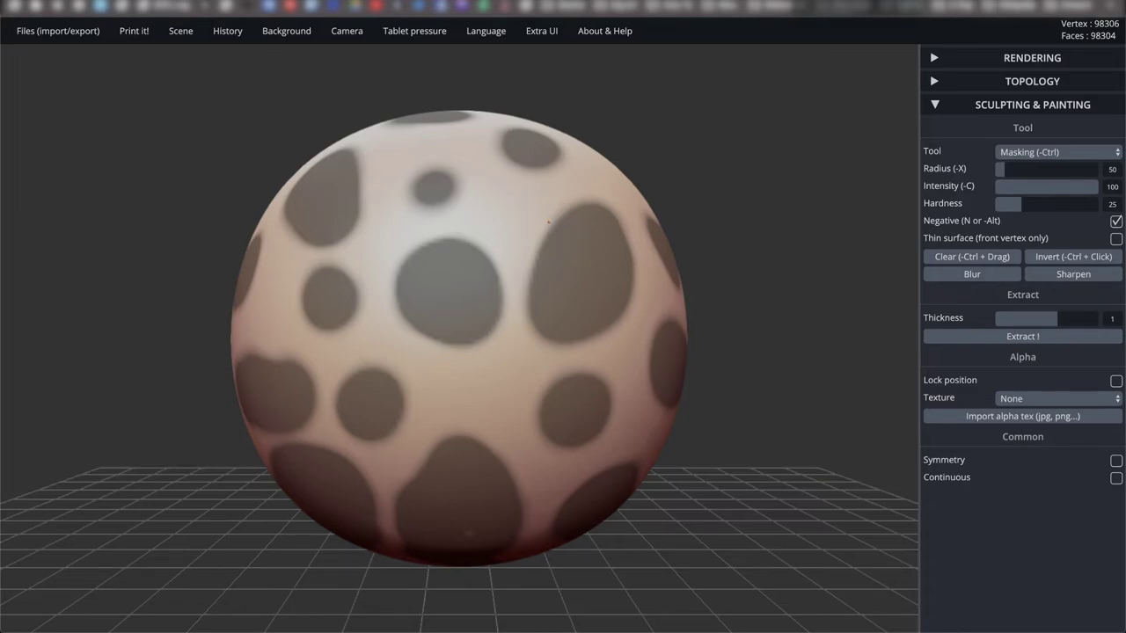
{"action": "mouse_move", "coordinate": [549, 226]}
{"action": "left_mouse_down"}
{"action": "mouse_move", "coordinate": [457, 198]}
{"action": "mouse_move", "coordinate": [501, 243]}
{"action": "left_mouse_up"}
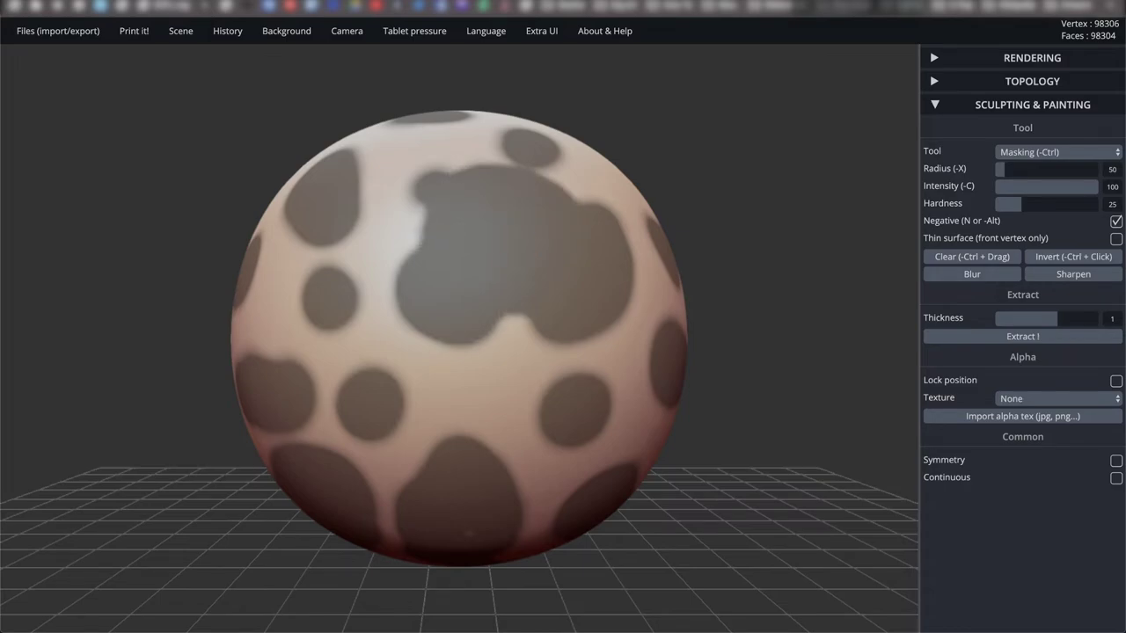
{"action": "key", "text": "ctrl+z"}
{"action": "key", "text": "ctrl+z"}
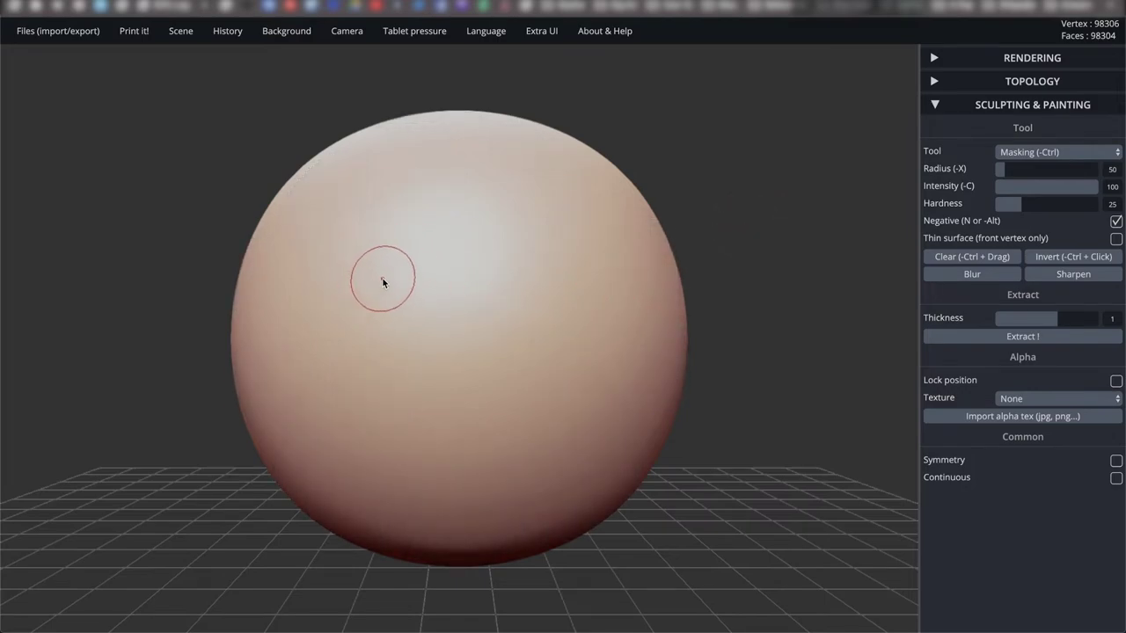
Mask two round eyes and a curved smile on the sphere with radius 50, and invert the mask.
{"action": "left_click", "coordinate": [381, 274]}
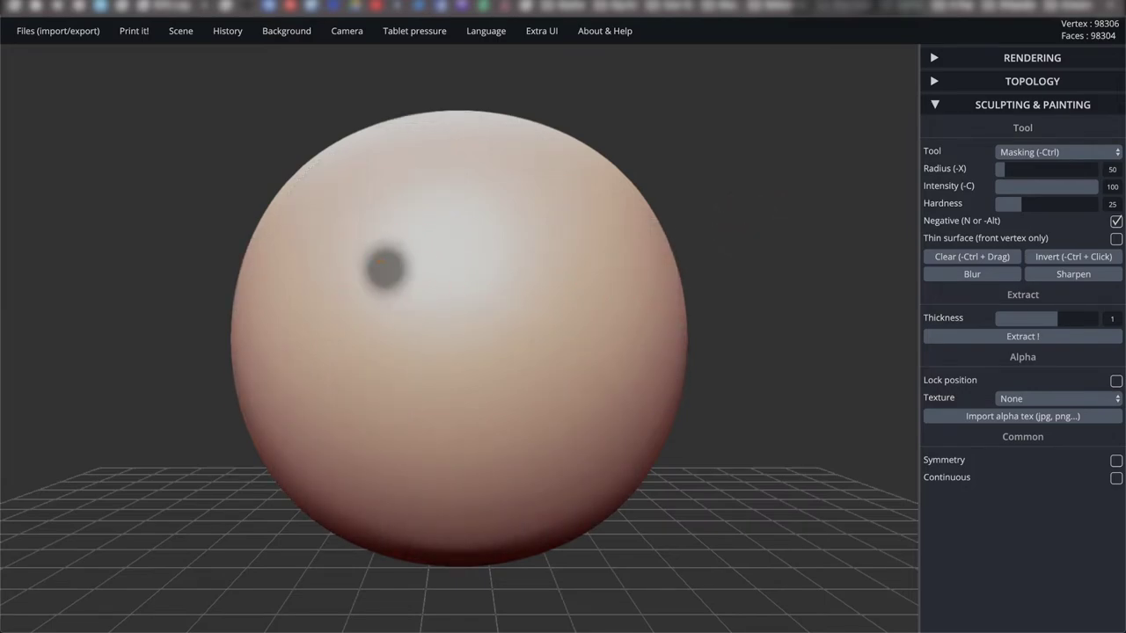
{"action": "left_click", "coordinate": [597, 267]}
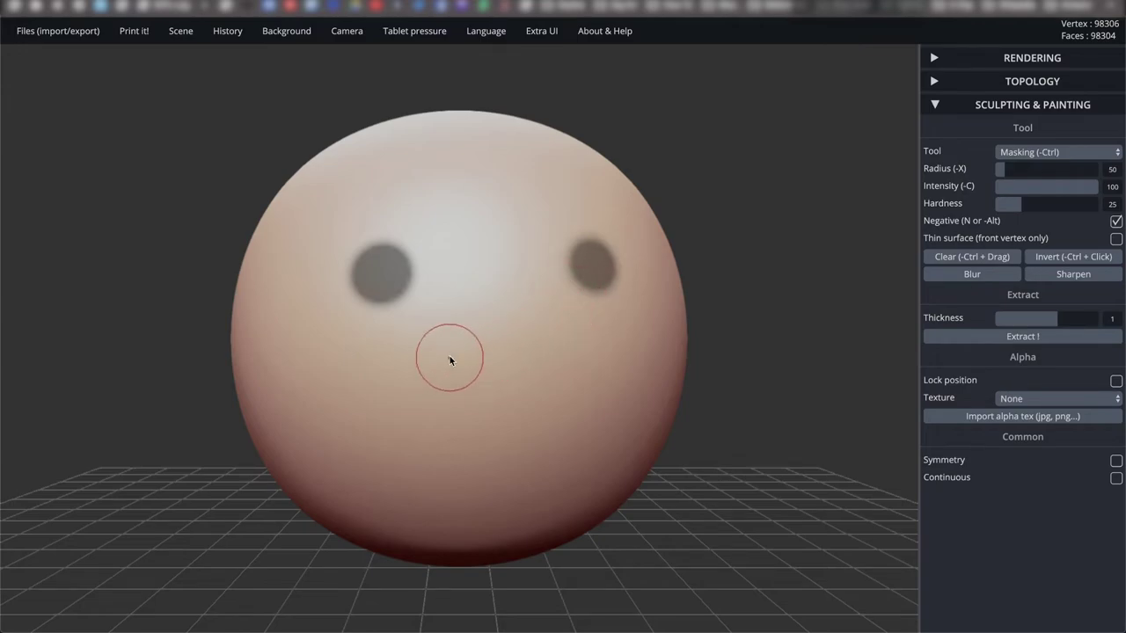
{"action": "mouse_move", "coordinate": [435, 343]}
{"action": "left_mouse_down"}
{"action": "mouse_move", "coordinate": [519, 387]}
{"action": "mouse_move", "coordinate": [535, 341]}
{"action": "left_mouse_up"}
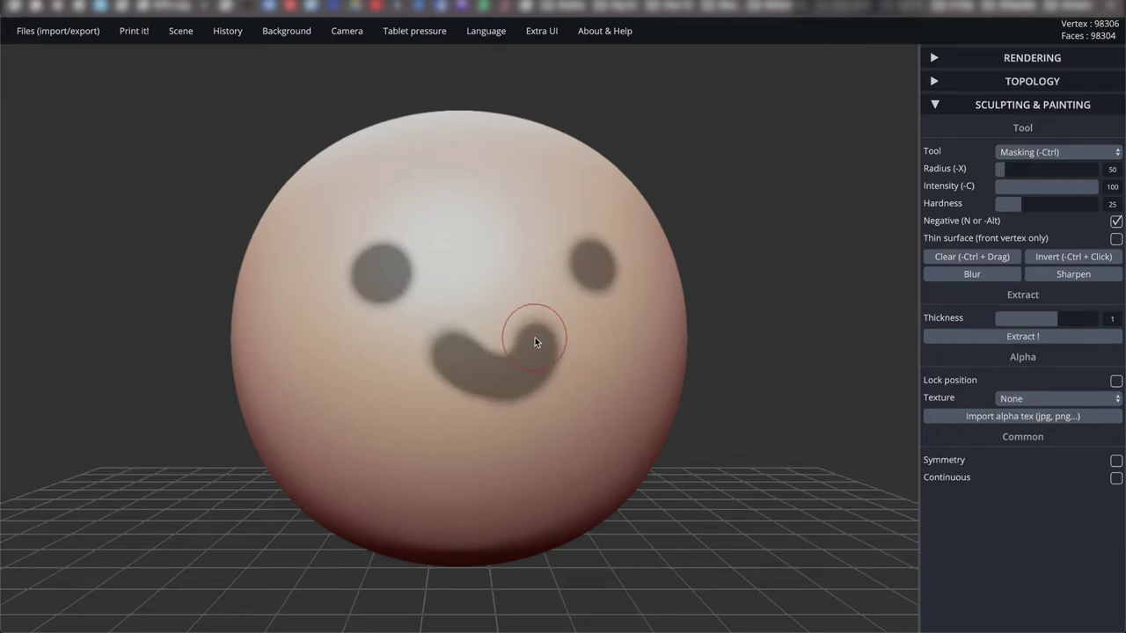
{"action": "left_click", "coordinate": [779, 213], "text": "ctrl"}
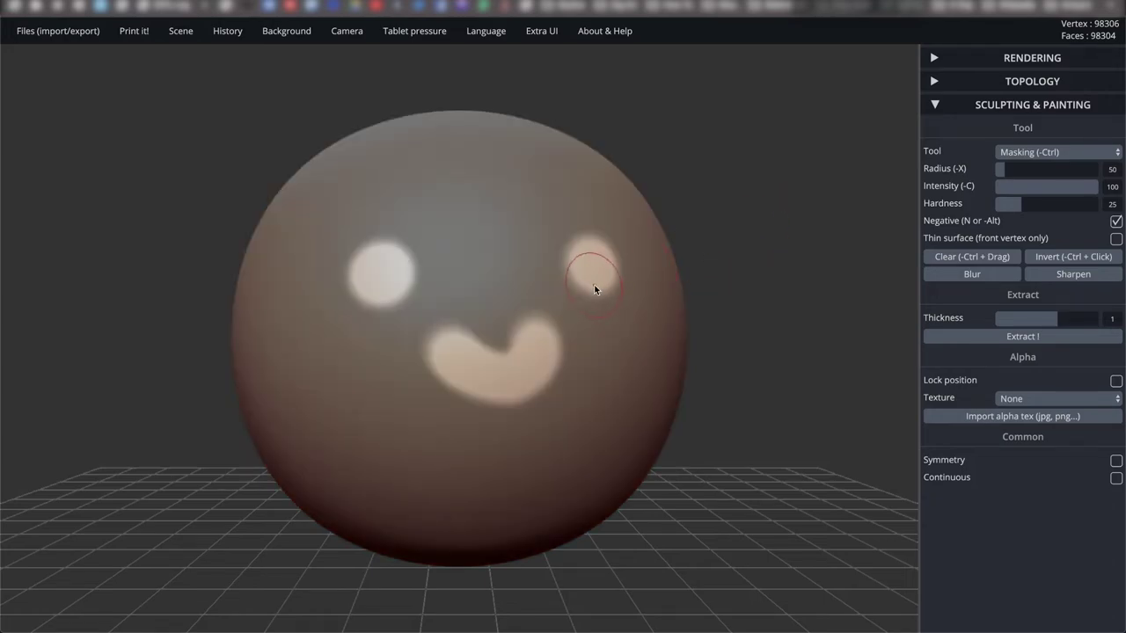
Sculpt the unmasked eyes and smile on the sphere with the Brush tool.
{"action": "key", "text": "1"}
{"action": "mouse_move", "coordinate": [396, 275]}
{"action": "left_mouse_down"}
{"action": "mouse_move", "coordinate": [369, 259]}
{"action": "mouse_move", "coordinate": [388, 281]}
{"action": "left_mouse_up"}
{"action": "left_click_drag", "start_coordinate": [595, 266], "coordinate": [598, 268]}
{"action": "mouse_move", "coordinate": [542, 338]}
{"action": "left_mouse_down"}
{"action": "mouse_move", "coordinate": [473, 444]}
{"action": "mouse_move", "coordinate": [519, 373]}
{"action": "mouse_move", "coordinate": [447, 353]}
{"action": "mouse_move", "coordinate": [541, 343]}
{"action": "left_mouse_up"}
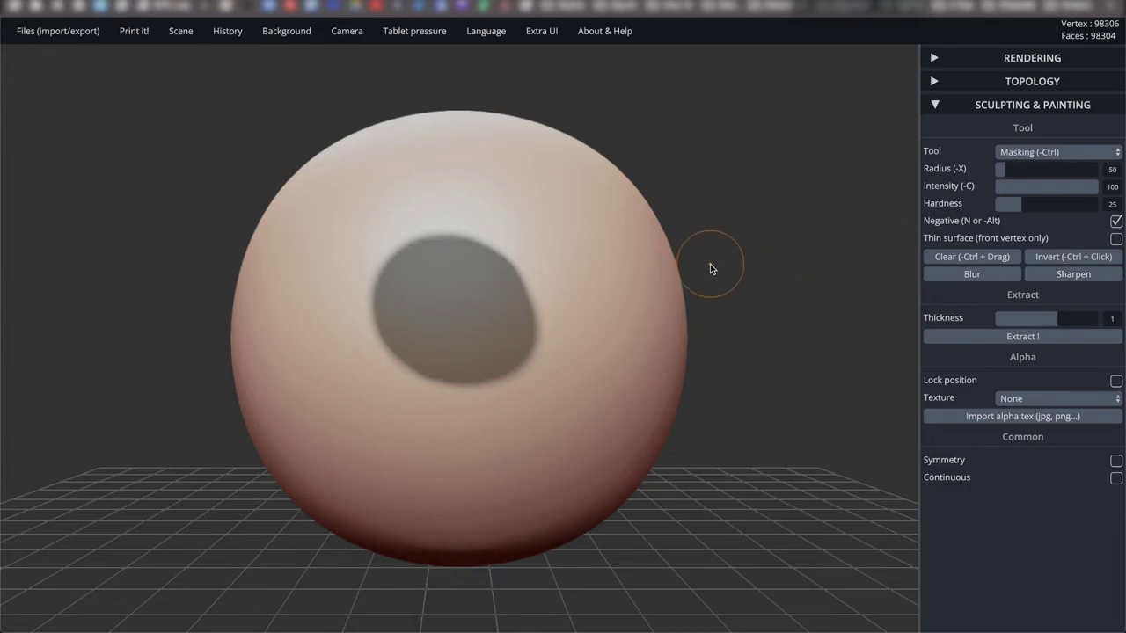
Extend the sphere's central masked patch up and to the right, and apply Blur and Sharpen to the mask.
{"action": "mouse_move", "coordinate": [571, 281]}
{"action": "left_mouse_down"}
{"action": "mouse_move", "coordinate": [524, 220]}
{"action": "mouse_move", "coordinate": [413, 238]}
{"action": "mouse_move", "coordinate": [501, 234]}
{"action": "mouse_move", "coordinate": [558, 339]}
{"action": "mouse_move", "coordinate": [576, 317]}
{"action": "mouse_move", "coordinate": [563, 238]}
{"action": "mouse_move", "coordinate": [442, 218]}
{"action": "mouse_move", "coordinate": [577, 303]}
{"action": "left_mouse_up"}
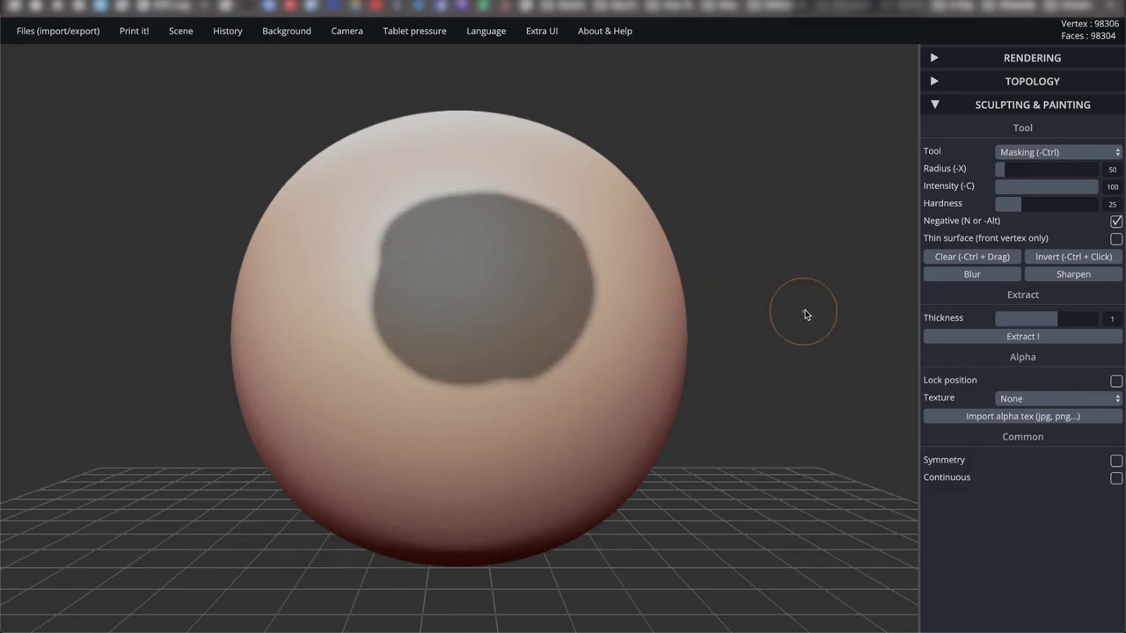
{"action": "left_click", "coordinate": [955, 277]}
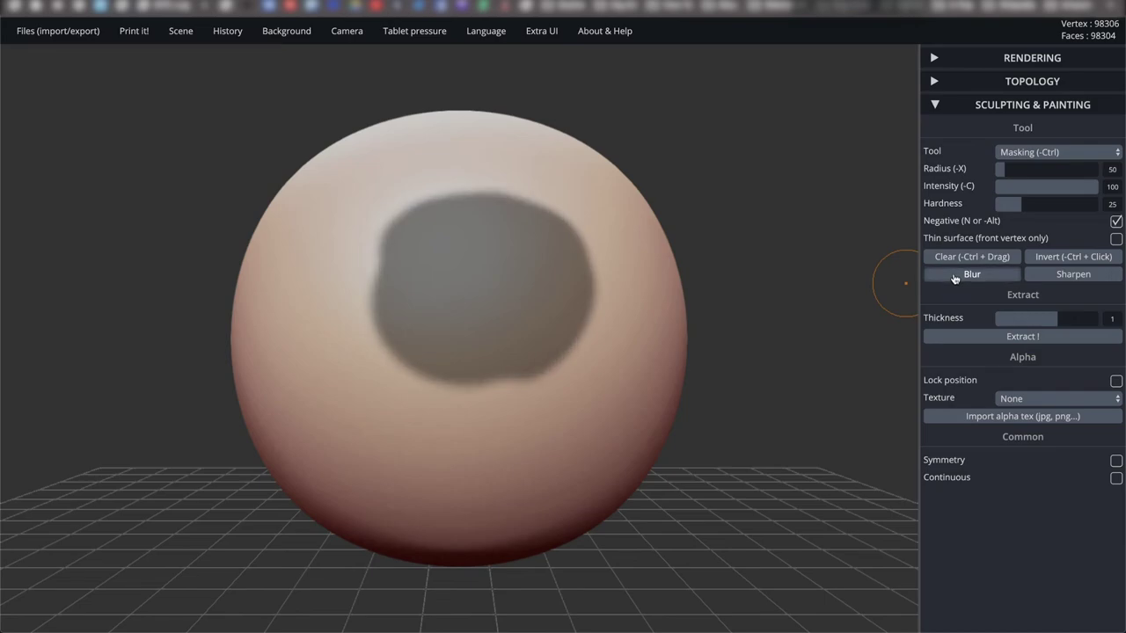
{"action": "left_click", "coordinate": [1061, 277]}
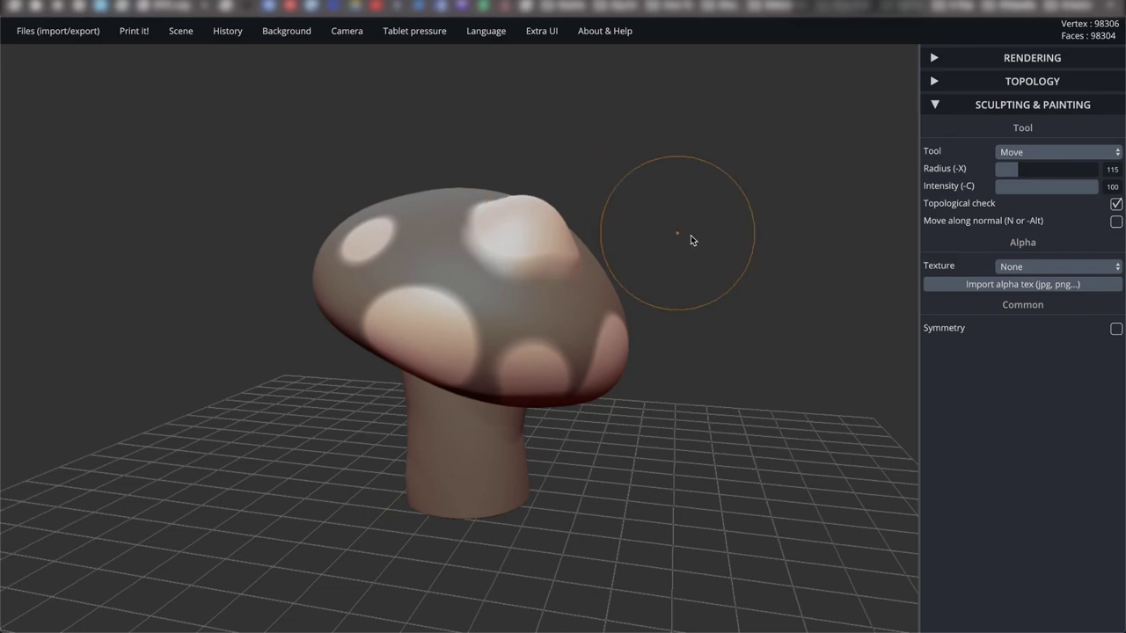
Pull the unmasked lower-left and upper-left spots outward from the mushroom cap with the Move tool, radius 115.
{"action": "left_click_drag", "start_coordinate": [686, 168], "coordinate": [563, 216]}
{"action": "left_click_drag", "start_coordinate": [335, 320], "coordinate": [312, 329]}
{"action": "mouse_move", "coordinate": [764, 352]}
{"action": "left_mouse_down"}
{"action": "mouse_move", "coordinate": [389, 314]}
{"action": "mouse_move", "coordinate": [624, 402]}
{"action": "mouse_move", "coordinate": [872, 372]}
{"action": "left_mouse_up"}
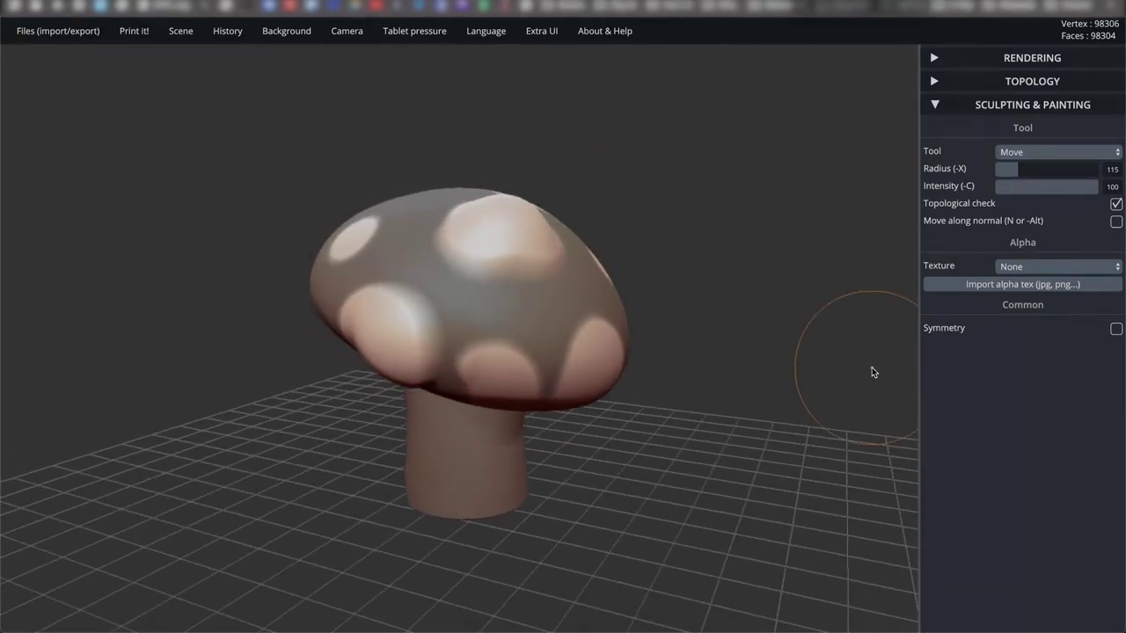
{"action": "mouse_move", "coordinate": [338, 226]}
{"action": "left_mouse_down"}
{"action": "mouse_move", "coordinate": [350, 227]}
{"action": "mouse_move", "coordinate": [327, 233]}
{"action": "left_mouse_up"}
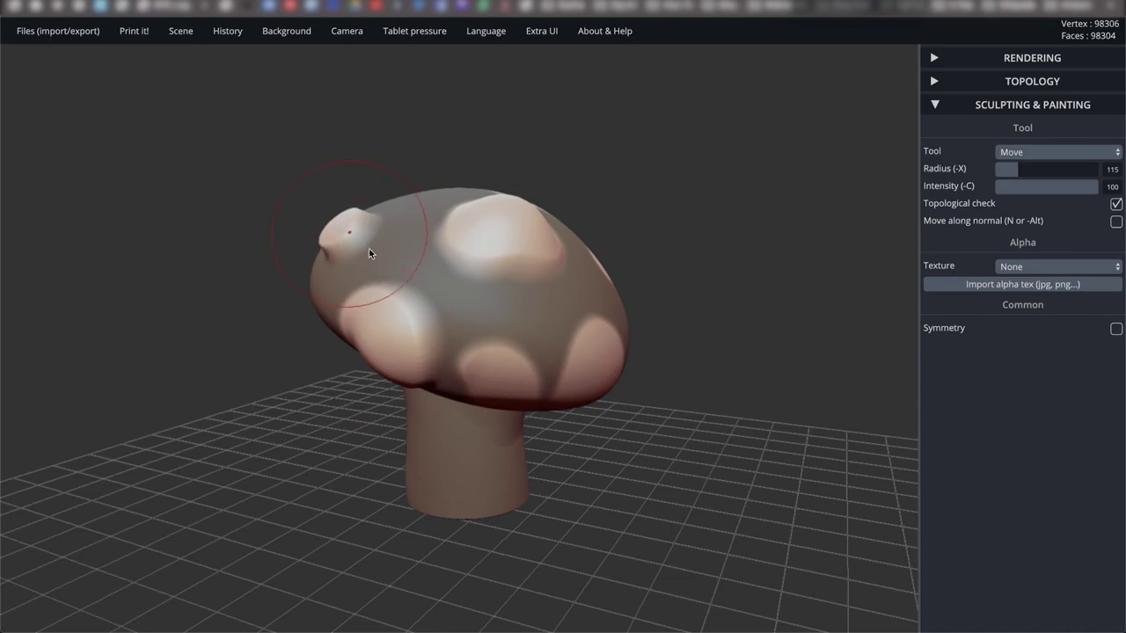